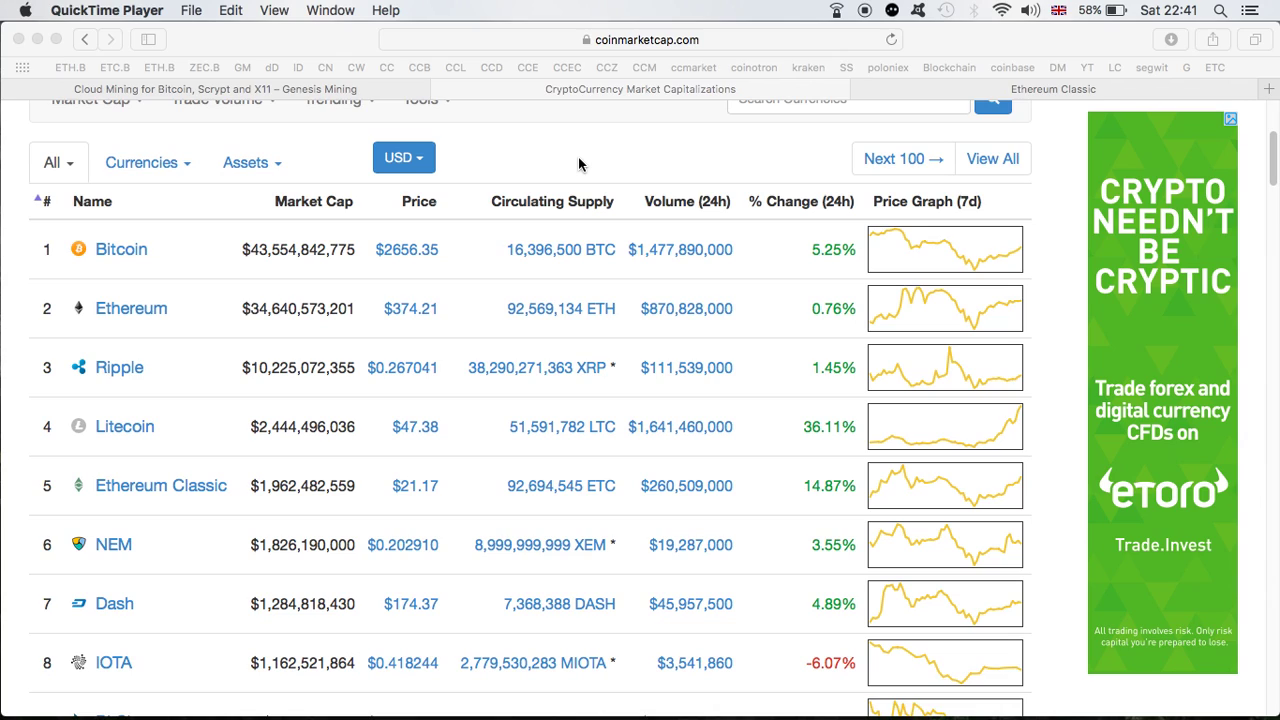
Examine the top cryptocurrencies in the CoinMarketCap market capitalization list, down to about rank 15
left_click(735, 167)
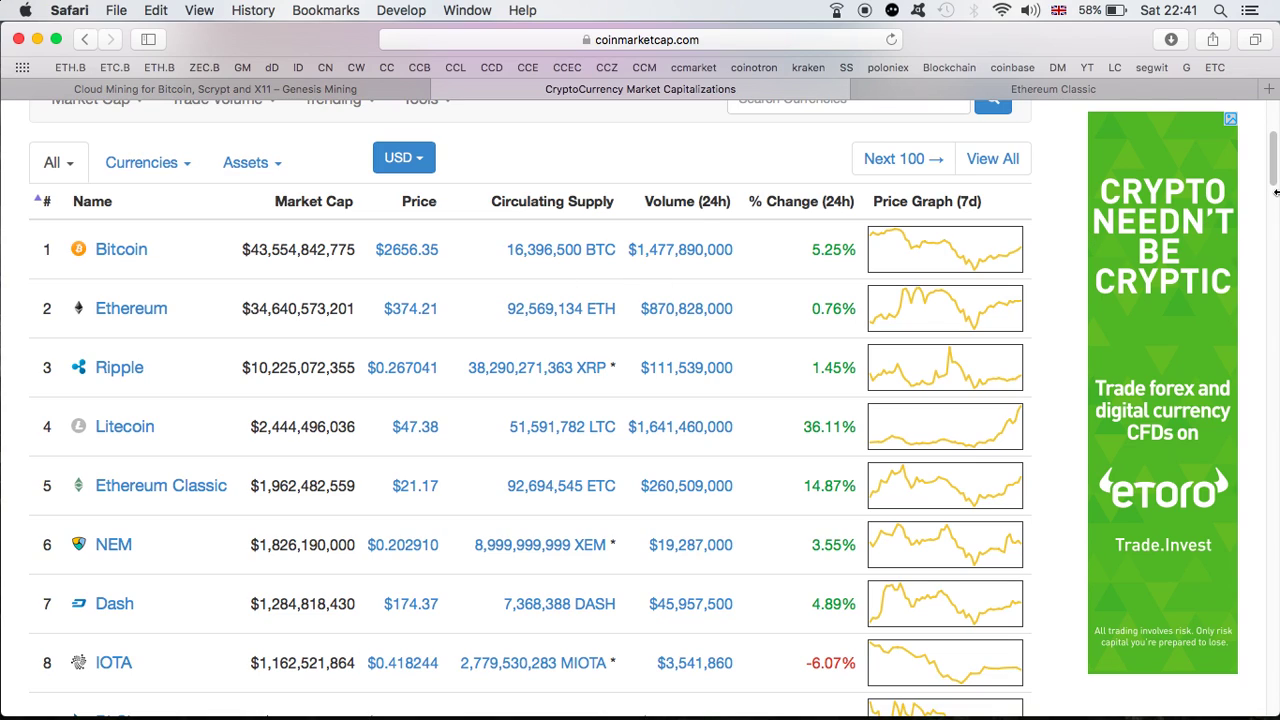
left_click_drag(1275, 177, 1275, 187)
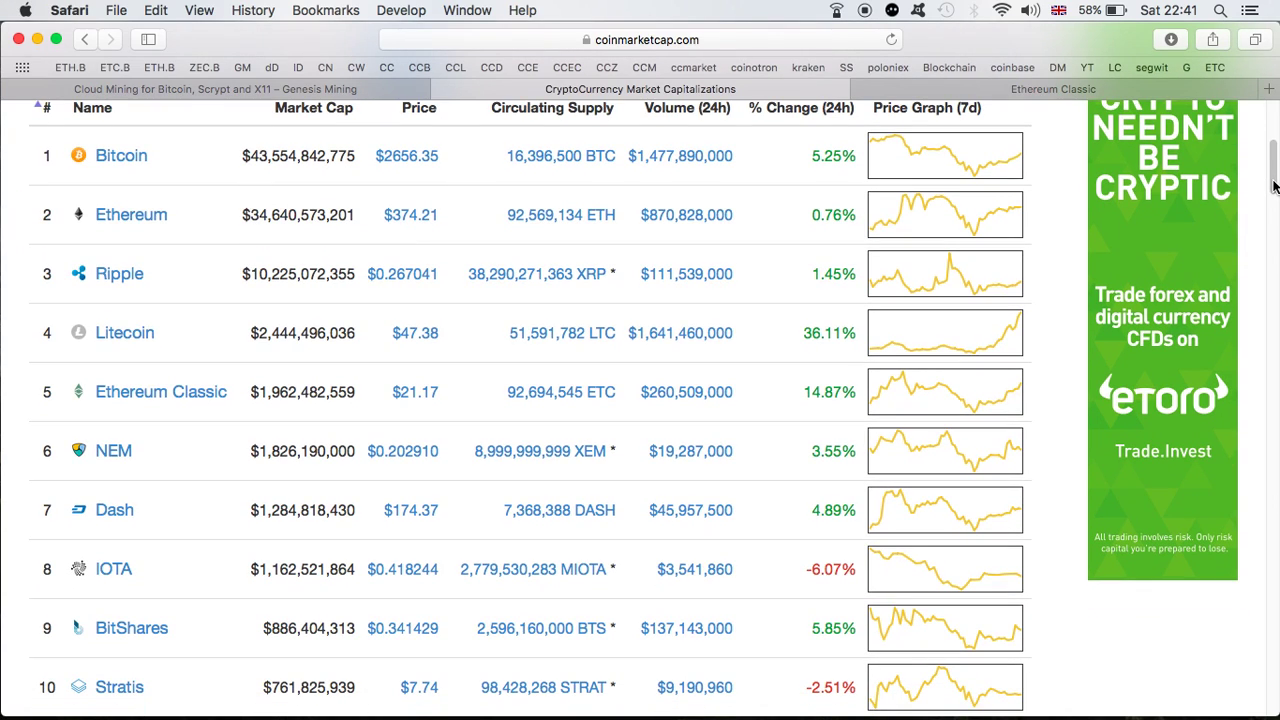
left_click_drag(1273, 187, 1268, 213)
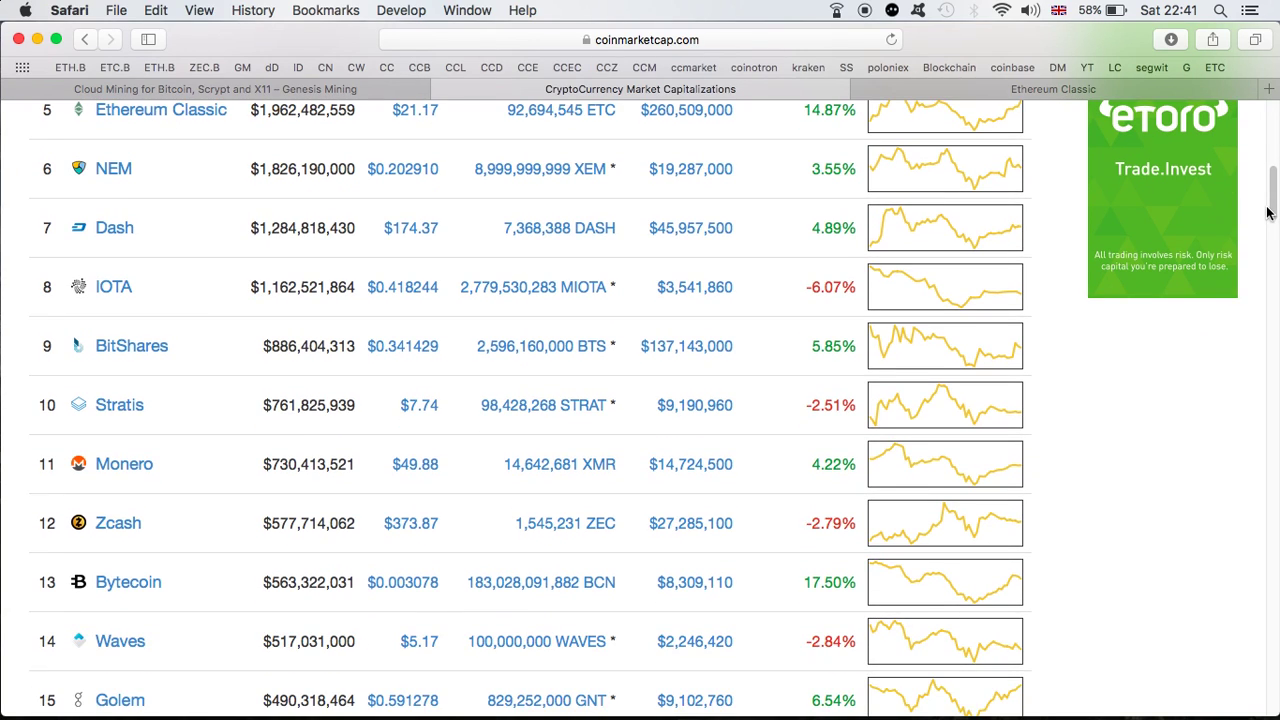
left_click_drag(1268, 213, 1272, 150)
scroll(640, 400, "up", 1)
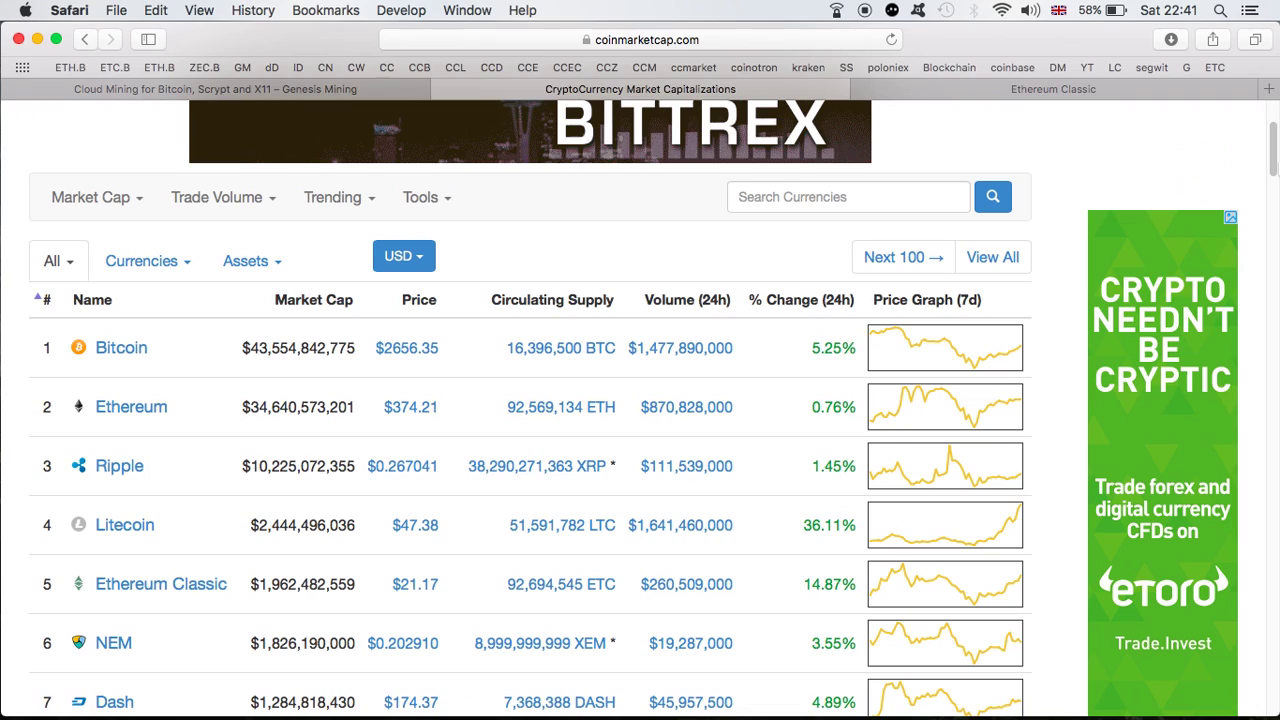
scroll(1275, 162, "up", 1)
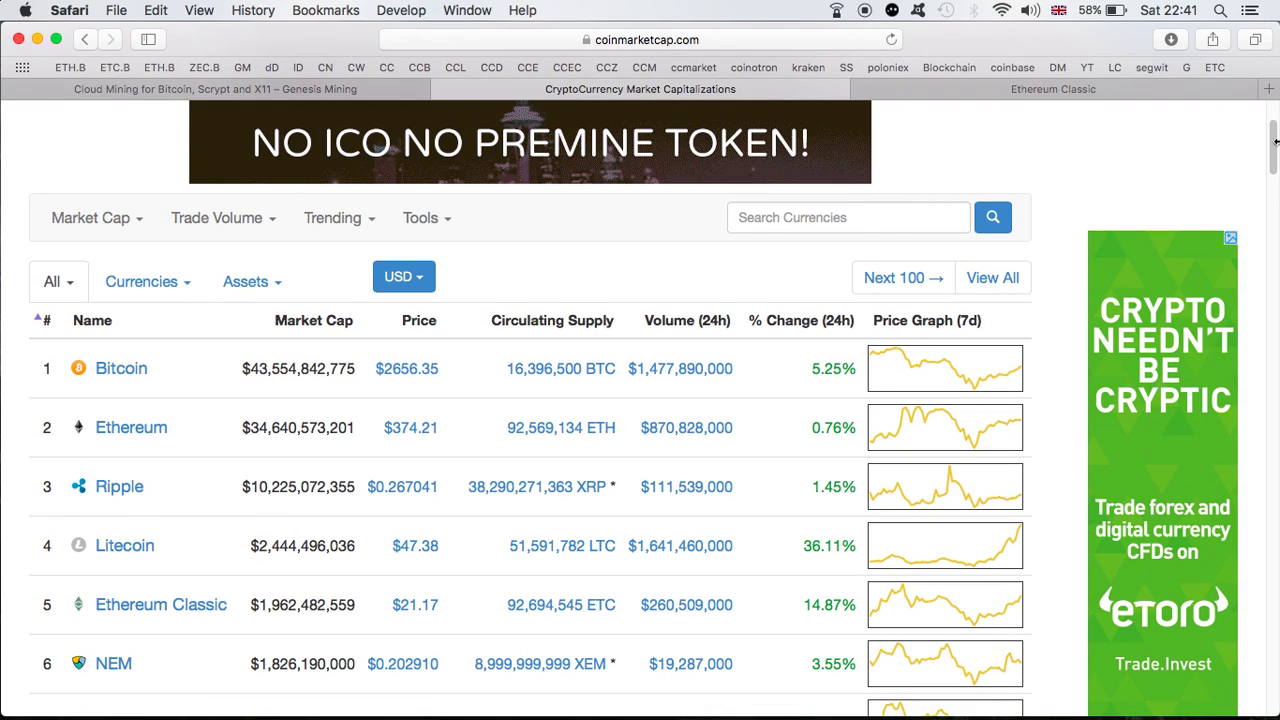
On the Ethereum Classic site, view the multi-platform wallet's page and close it again
left_click(1067, 86)
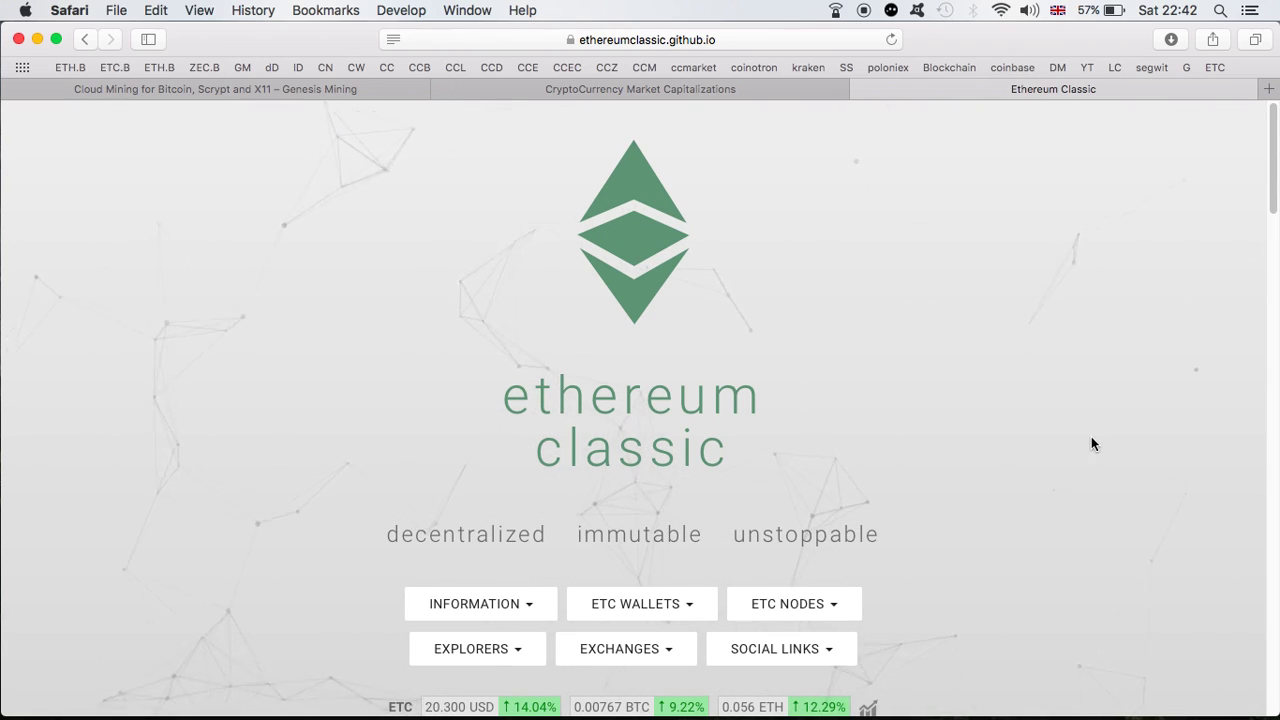
scroll(1091, 444, "down", 4)
left_click(618, 411)
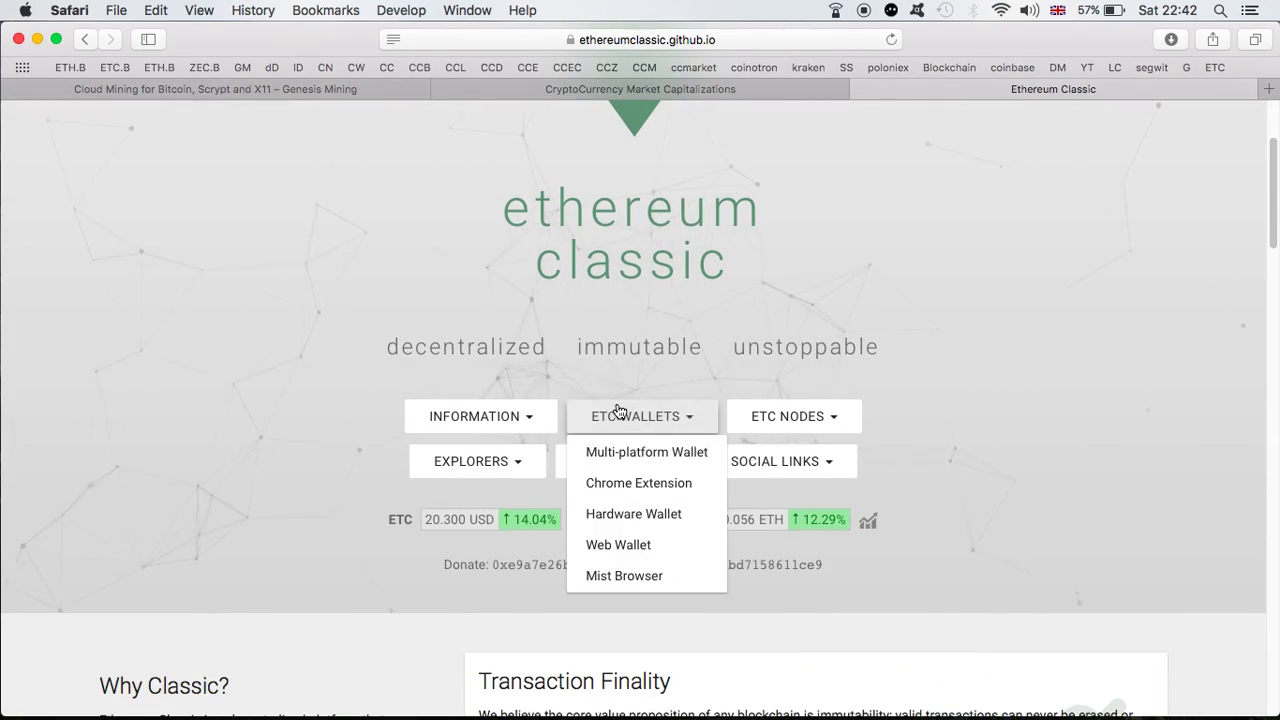
left_click(645, 455)
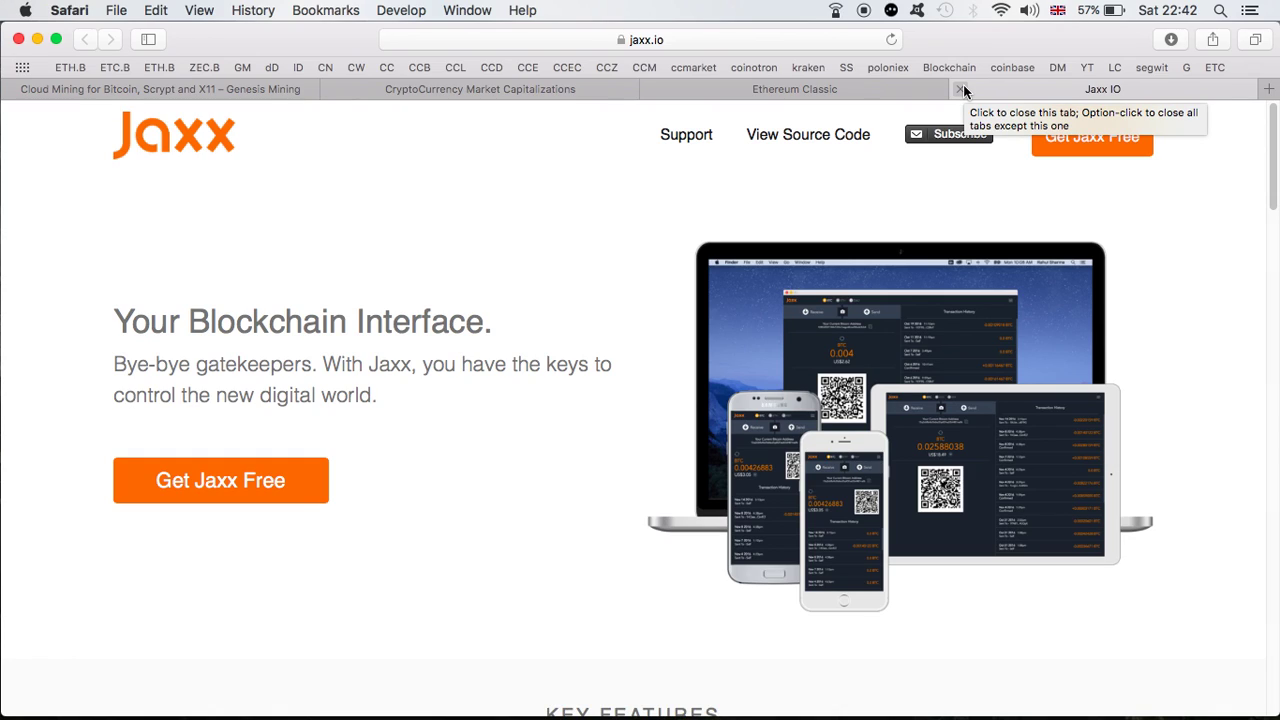
left_click(962, 89)
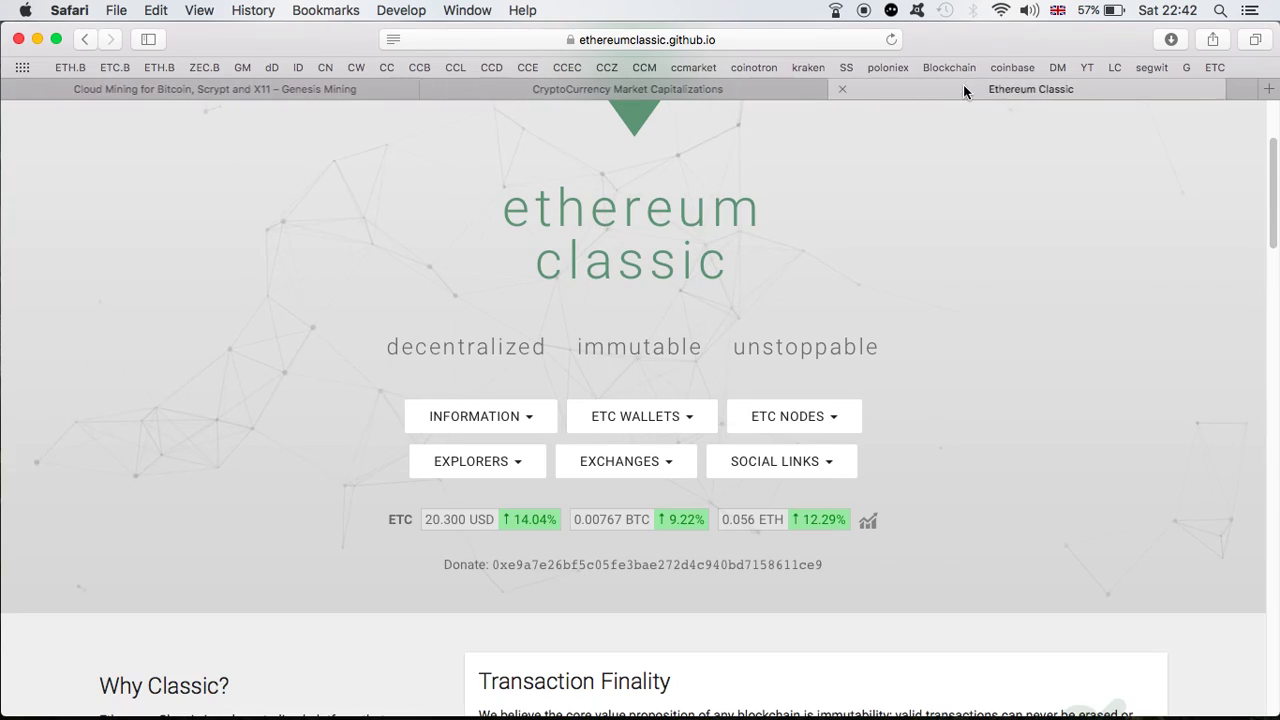
Open the hardware wallet option among the ETC wallets and return to the Ethereum Classic site
left_click(707, 415)
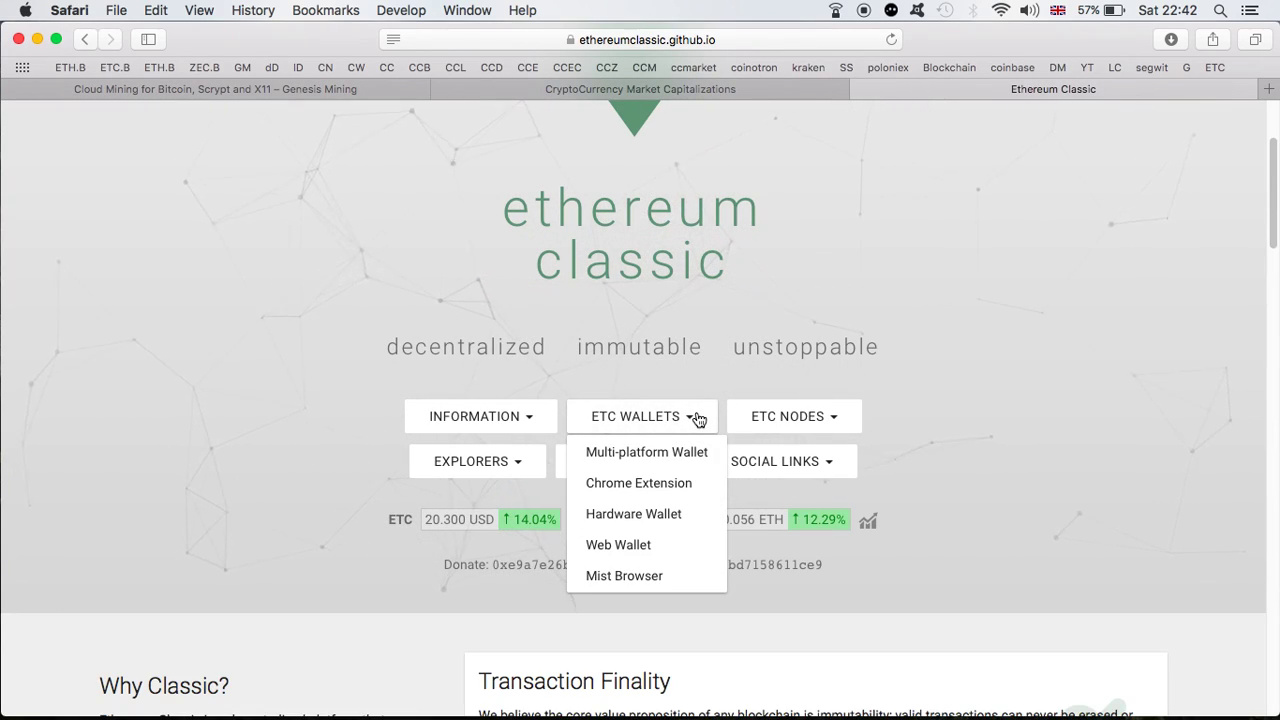
left_click(632, 518)
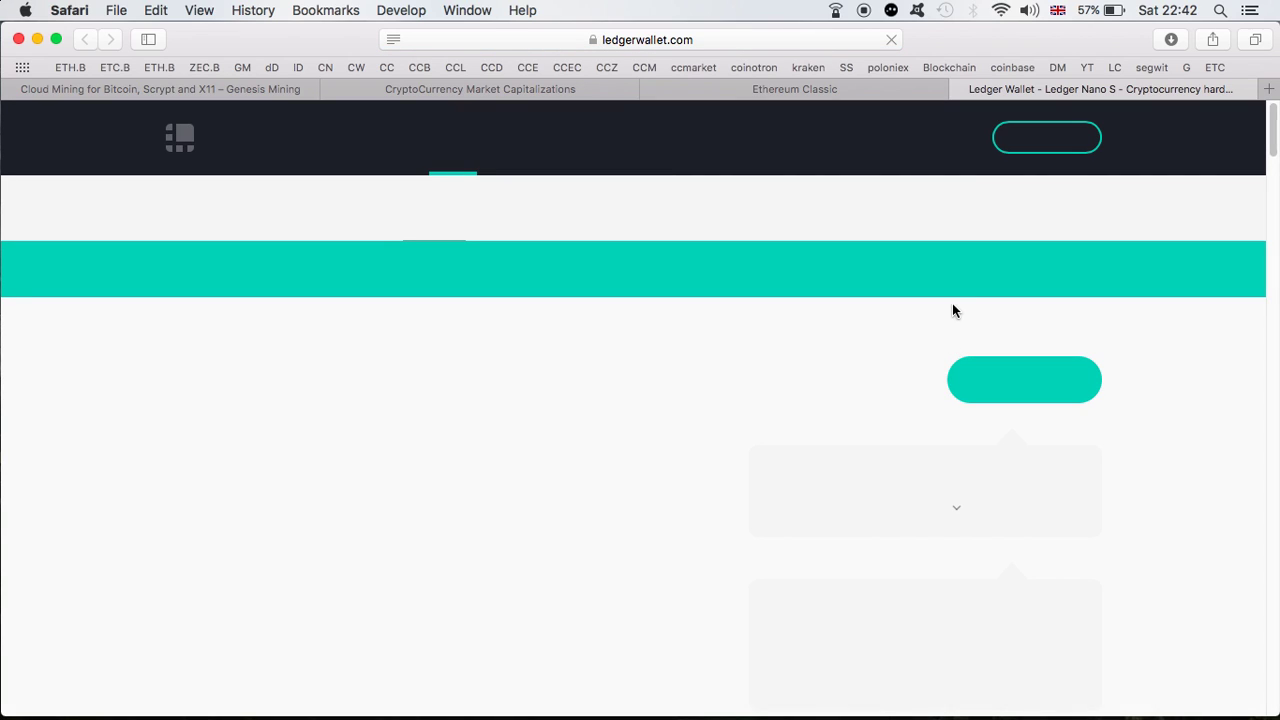
left_click(795, 88)
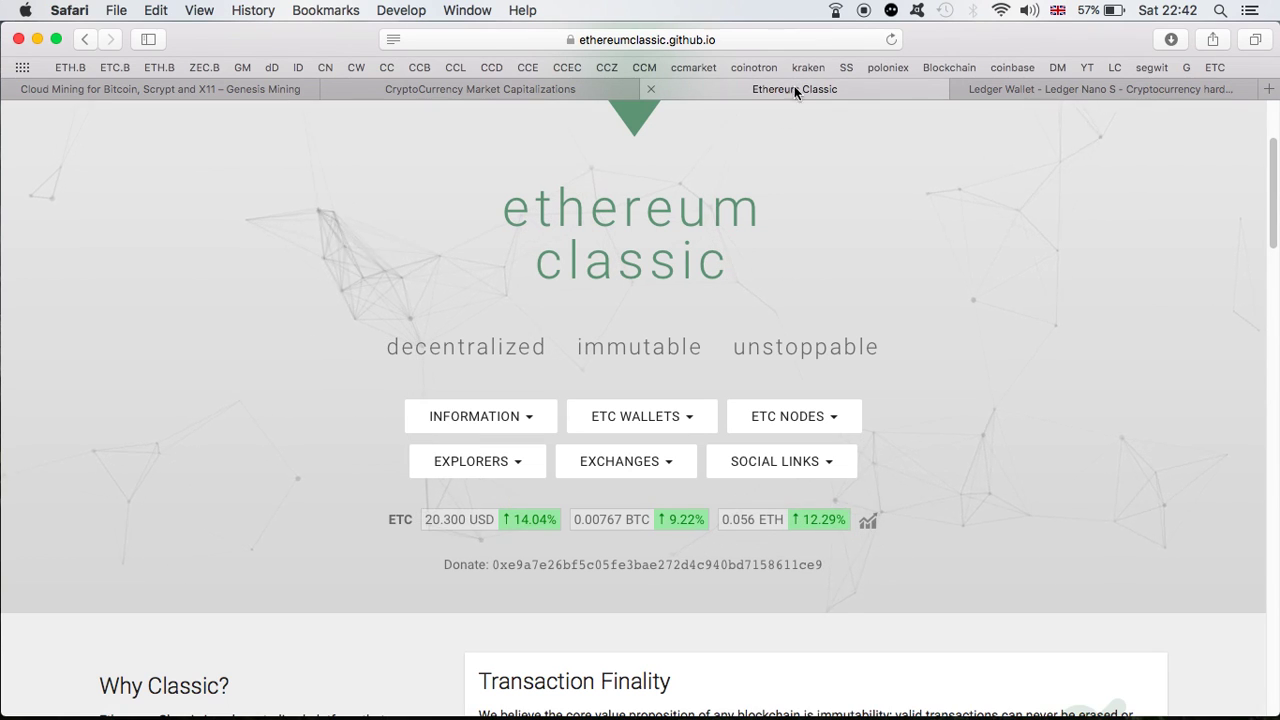
Open the Mist Browser wallet's GitHub releases and download Ethereum-Classic-Wallet-macosx-0-9-1.dmg
left_click(645, 432)
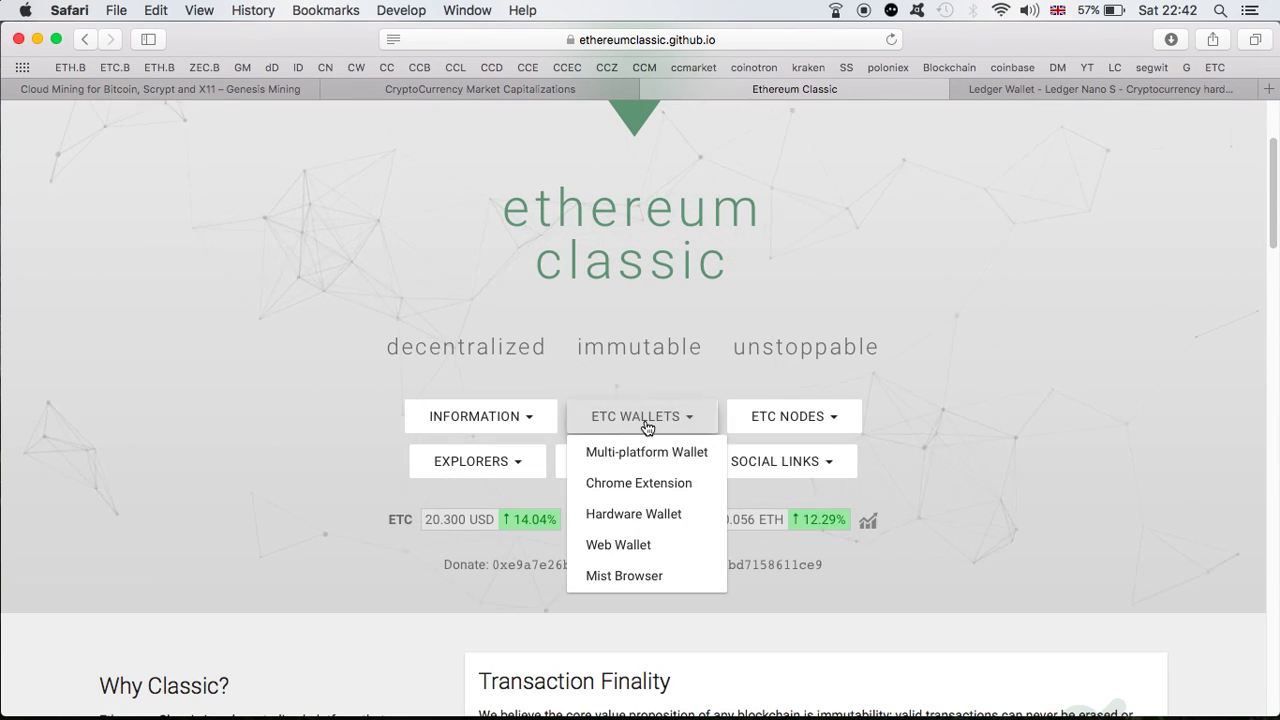
left_click(626, 576)
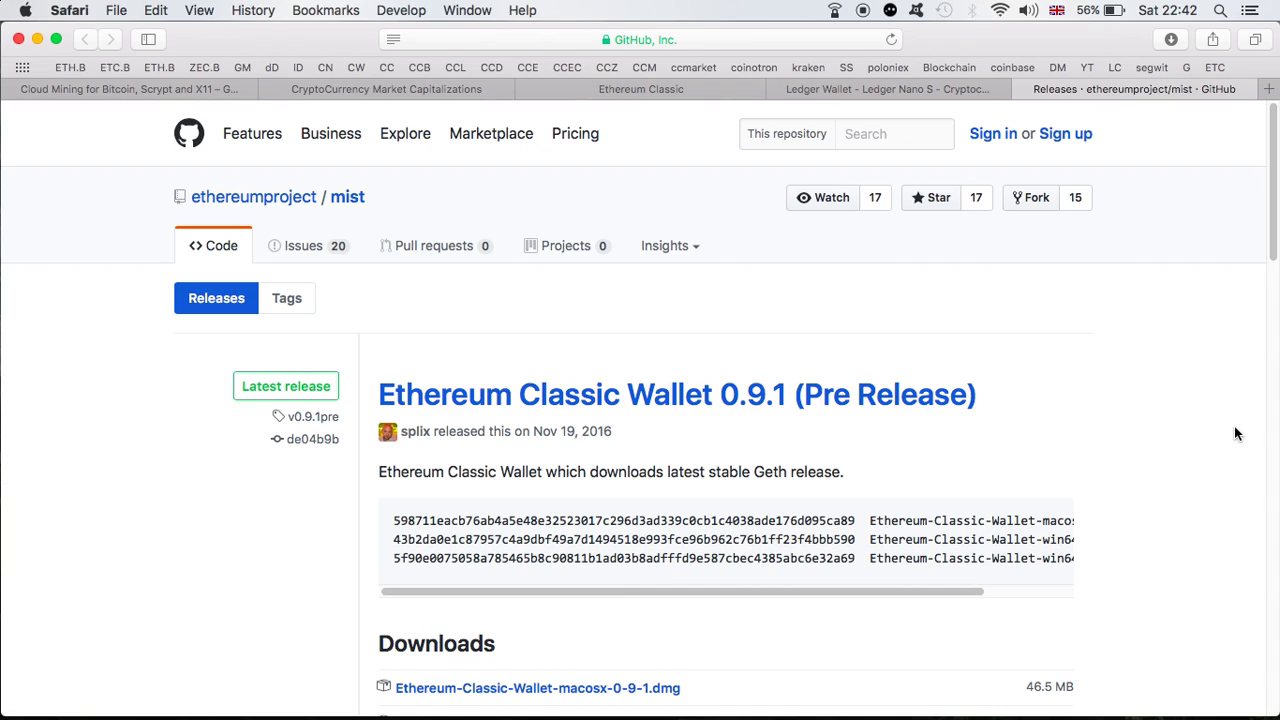
left_click_drag(1275, 250, 1252, 335)
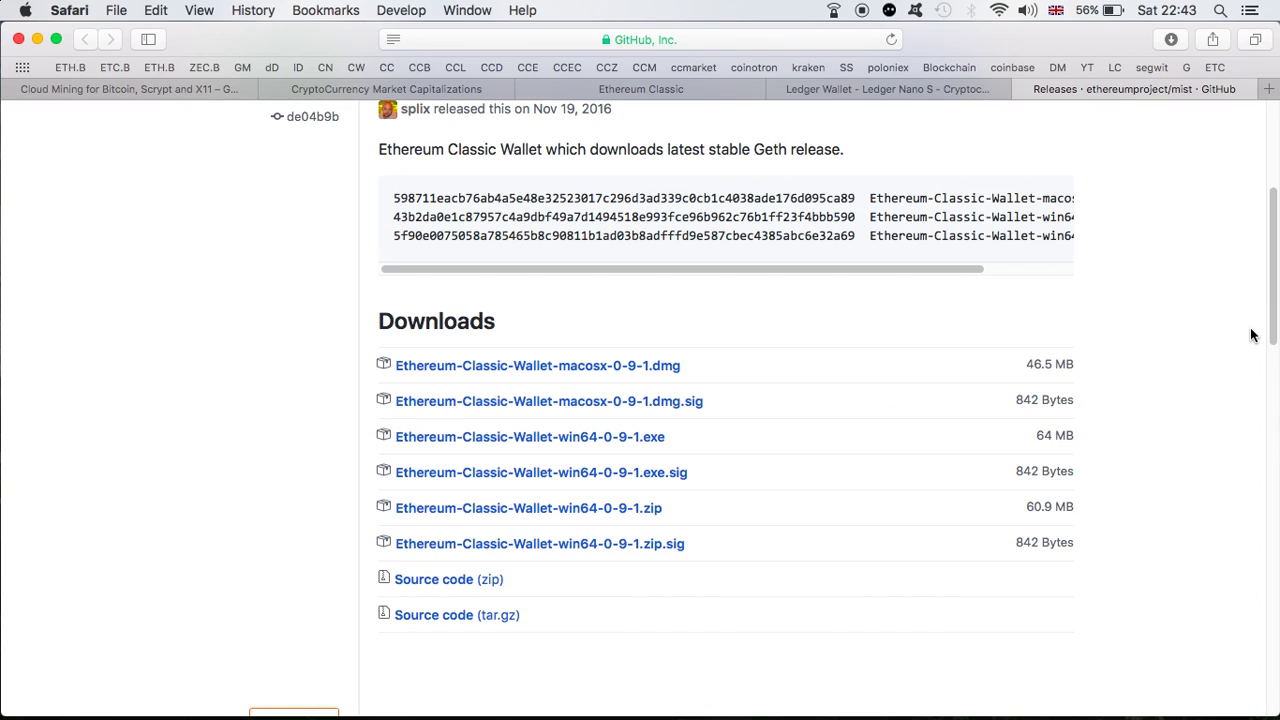
left_click(627, 367)
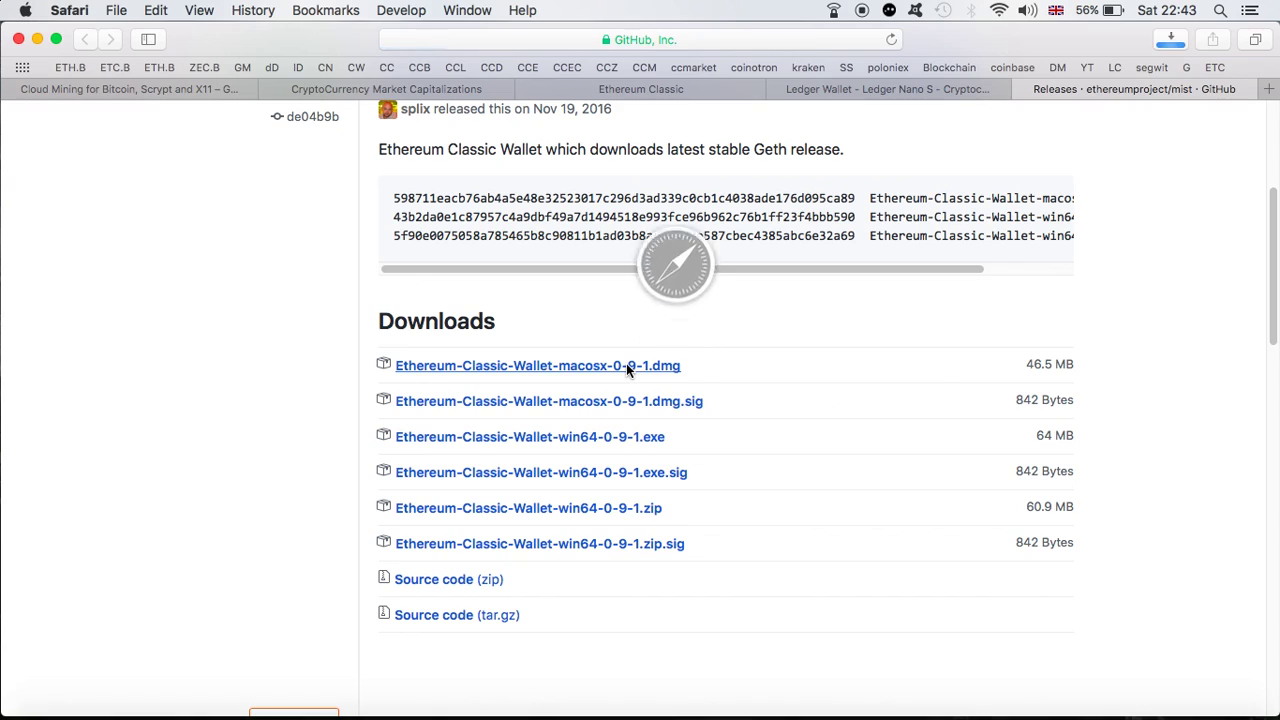
Open the downloaded disk image and copy Ethereum Classic Wallet into the Applications folder
mouse_move(1180, 714)
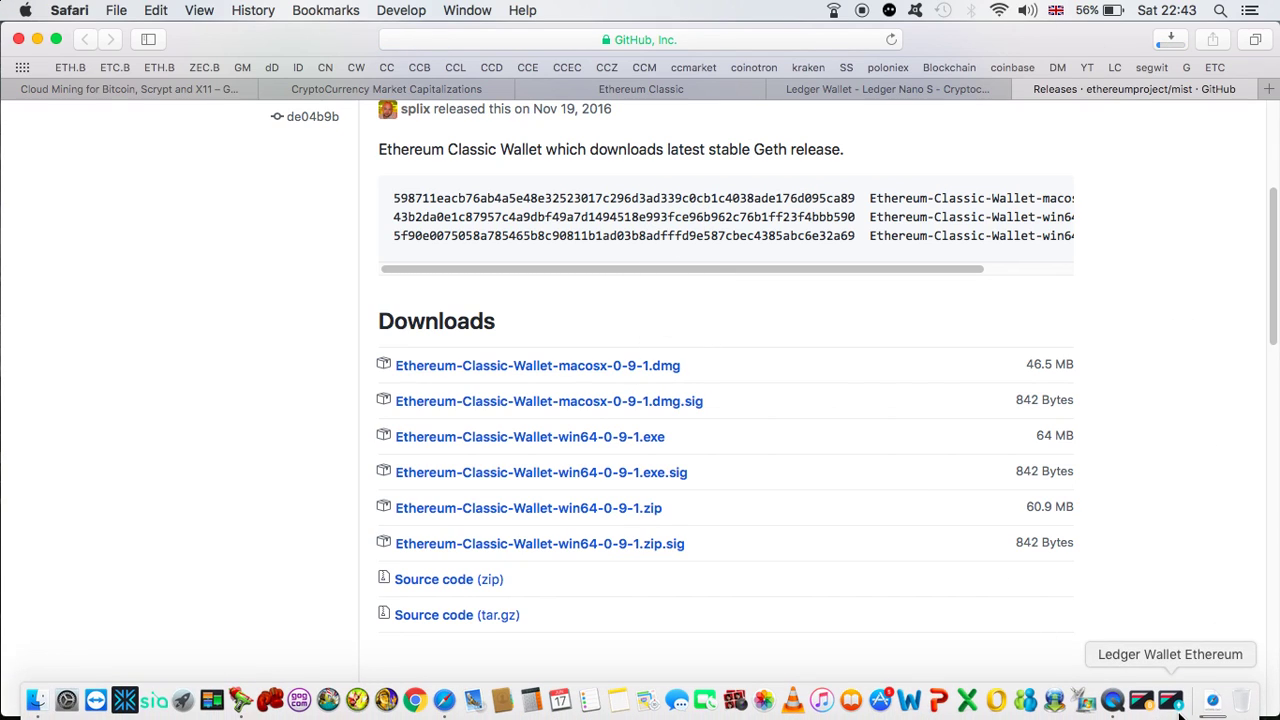
left_click(1212, 708)
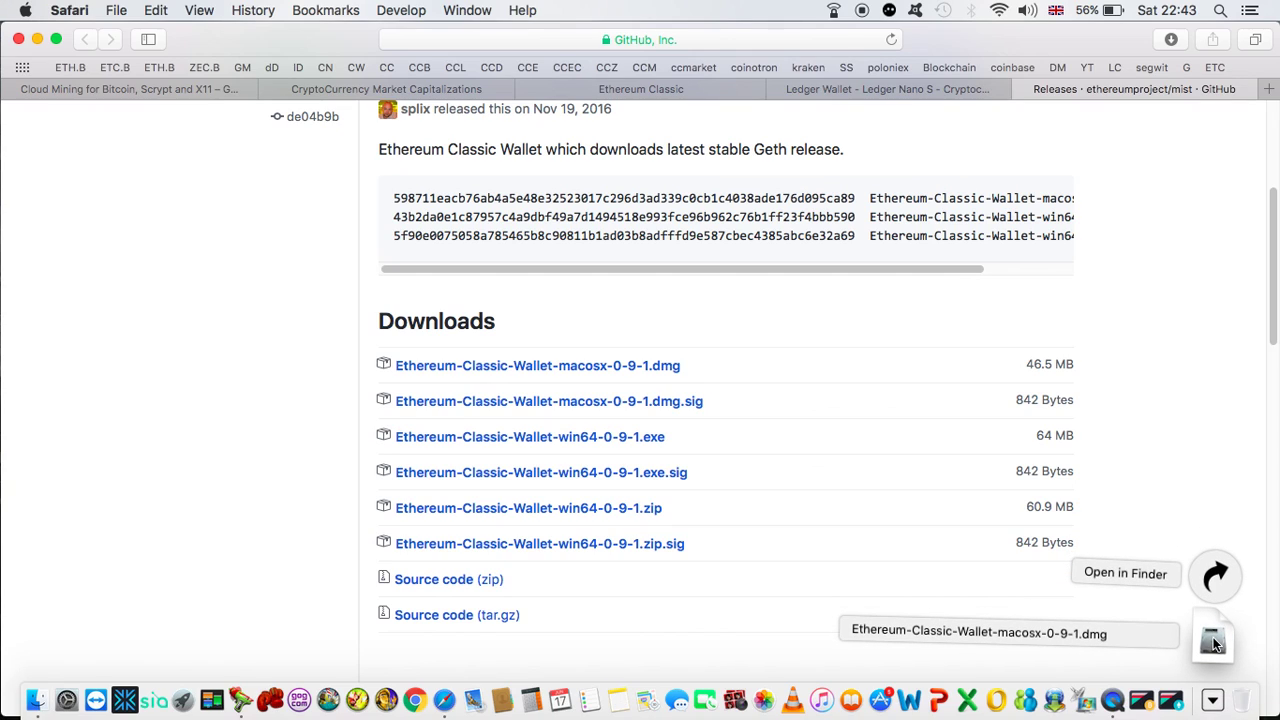
left_click(1212, 641)
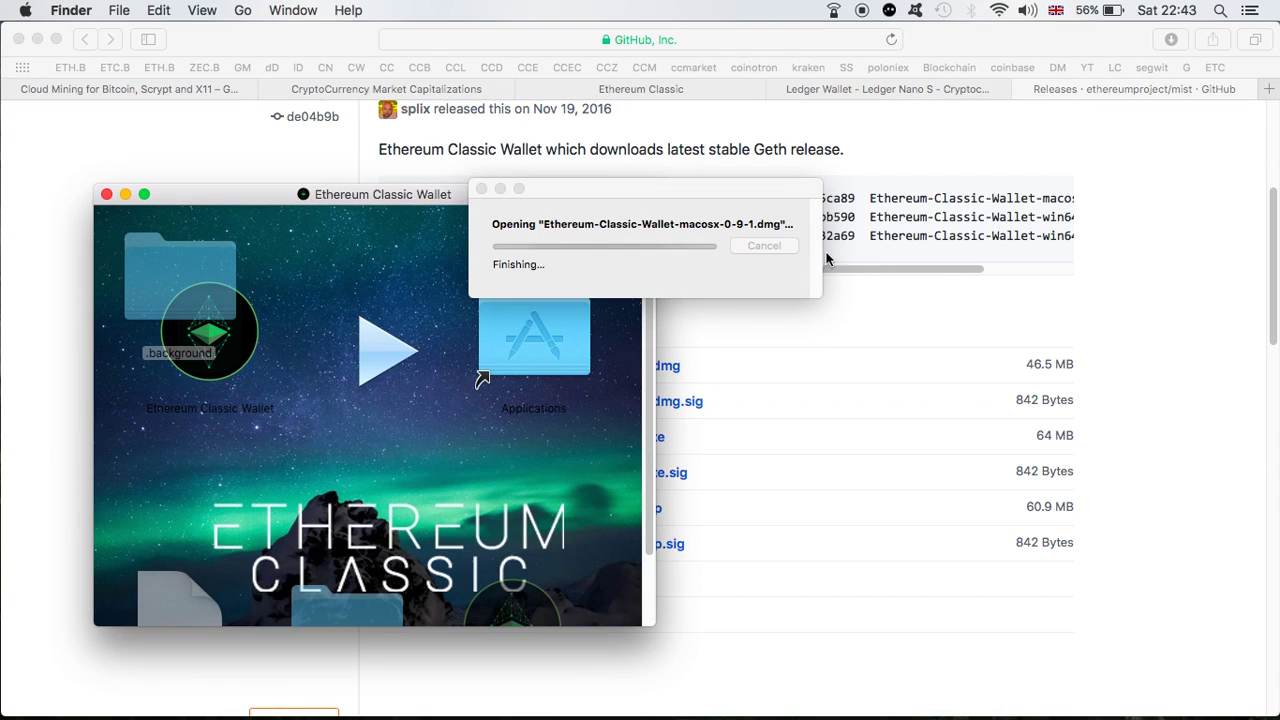
left_click_drag(220, 335, 530, 325)
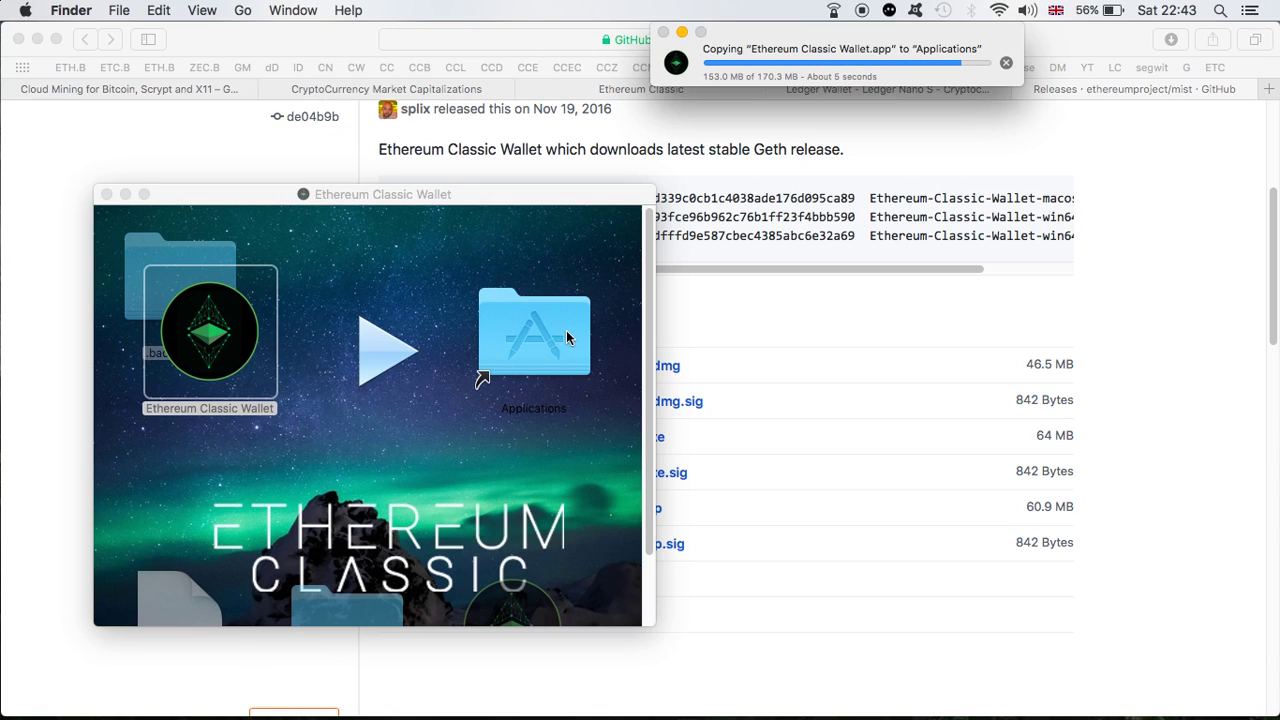
Launch Ethereum Classic Wallet from the Applications folder, close the leftover Finder windows and approve opening the downloaded app
left_click(566, 338)
double_click(566, 338)
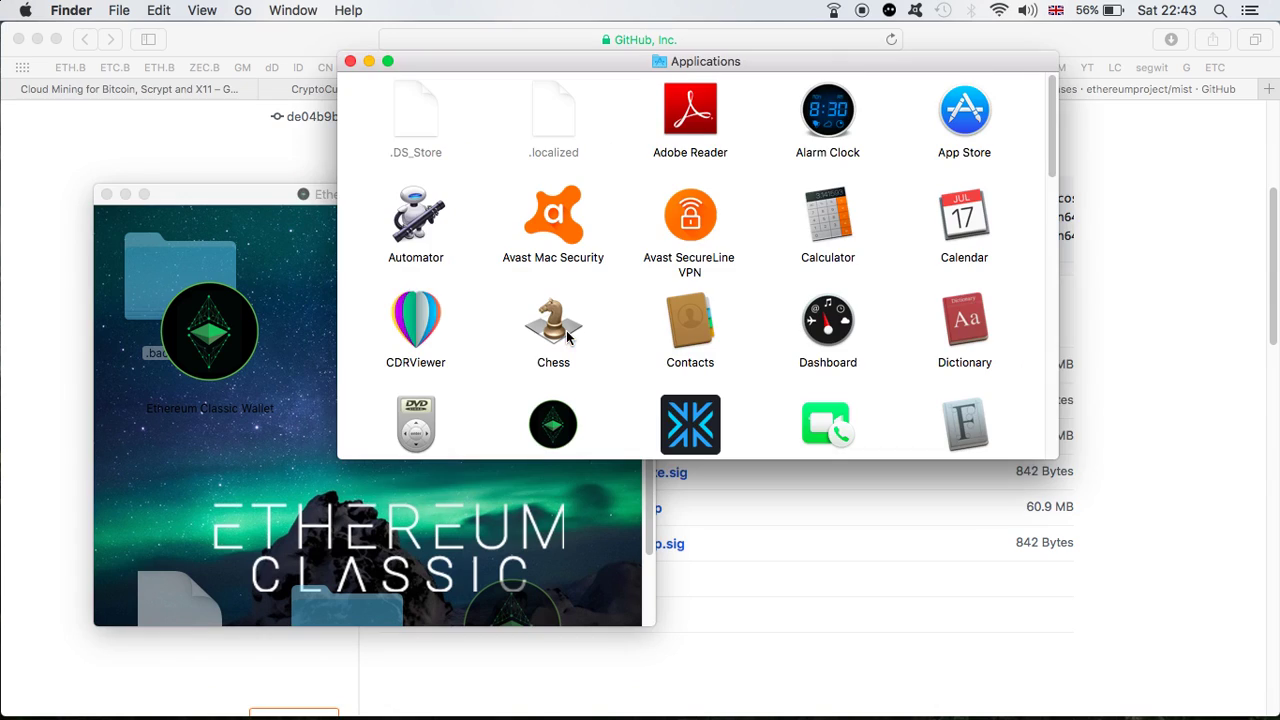
left_click(553, 425)
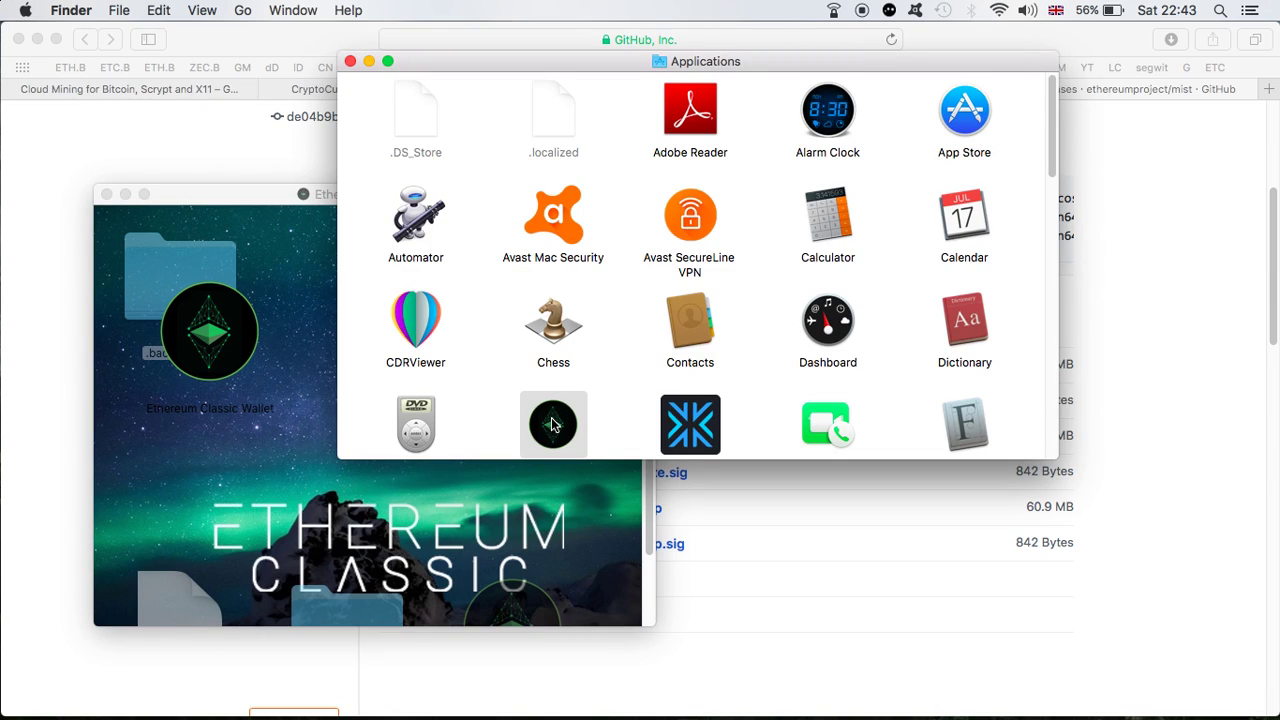
left_click(106, 193)
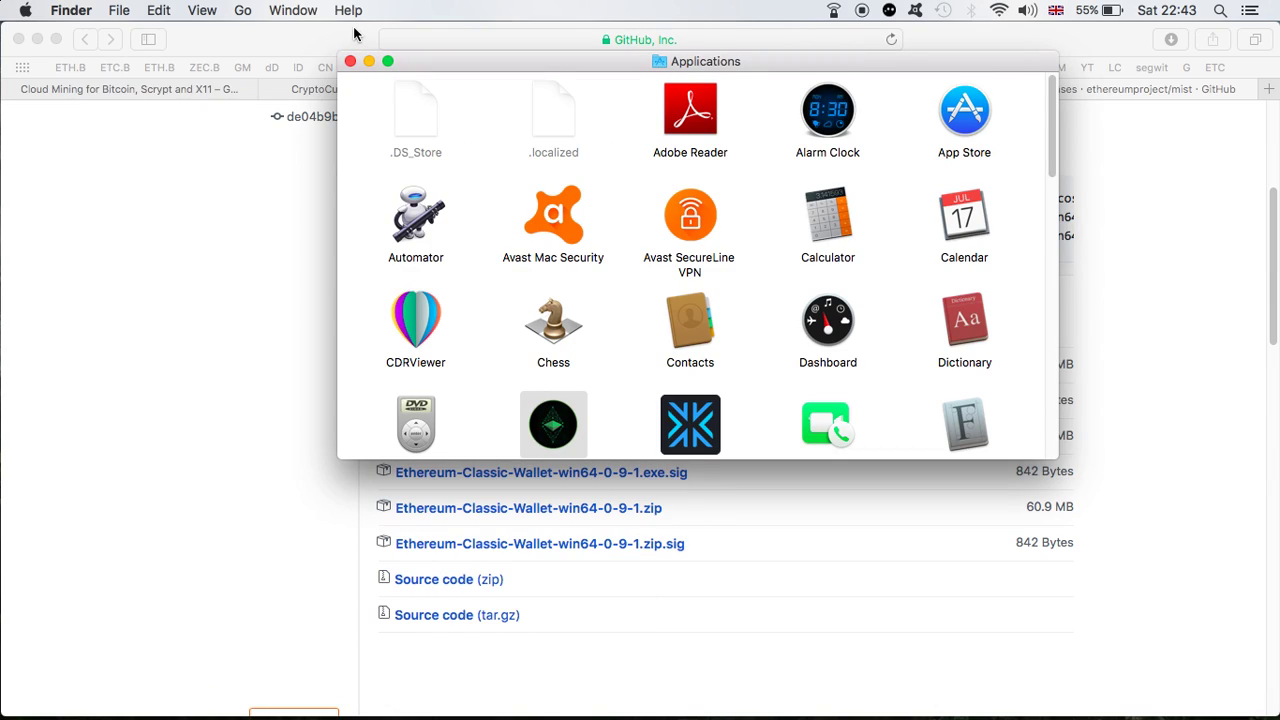
key("super+o")
left_click(350, 61)
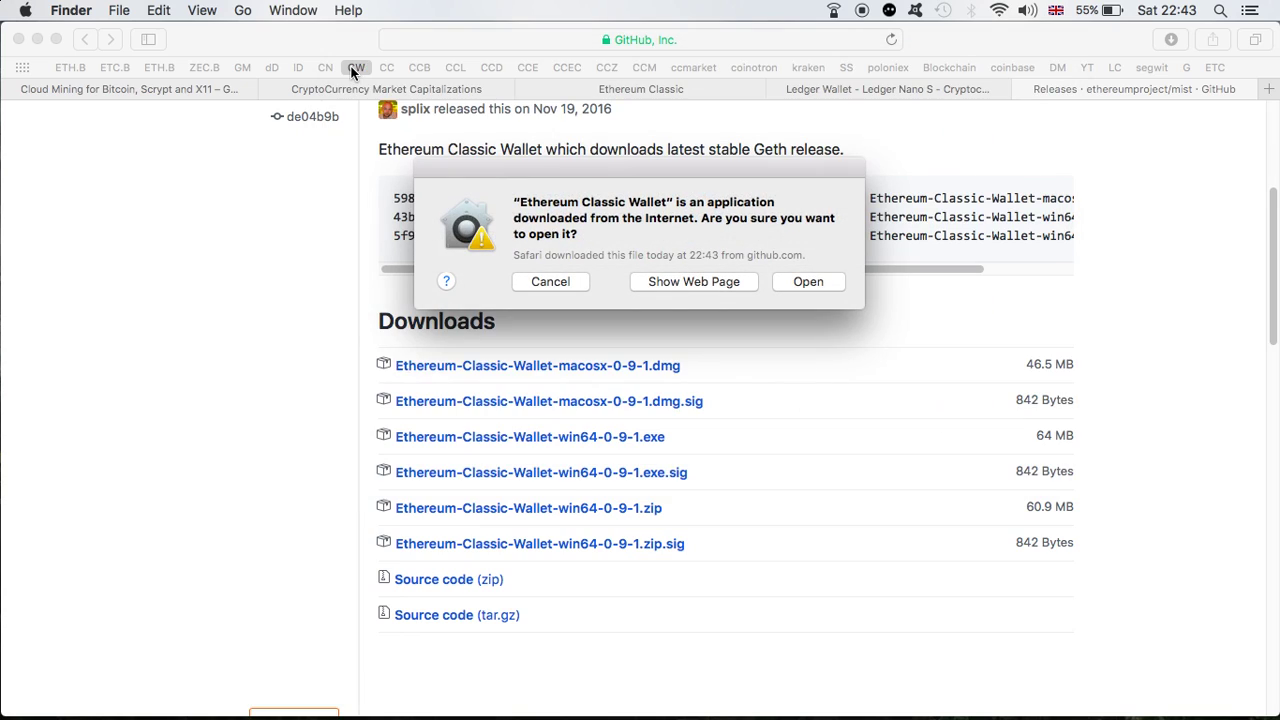
left_click(810, 283)
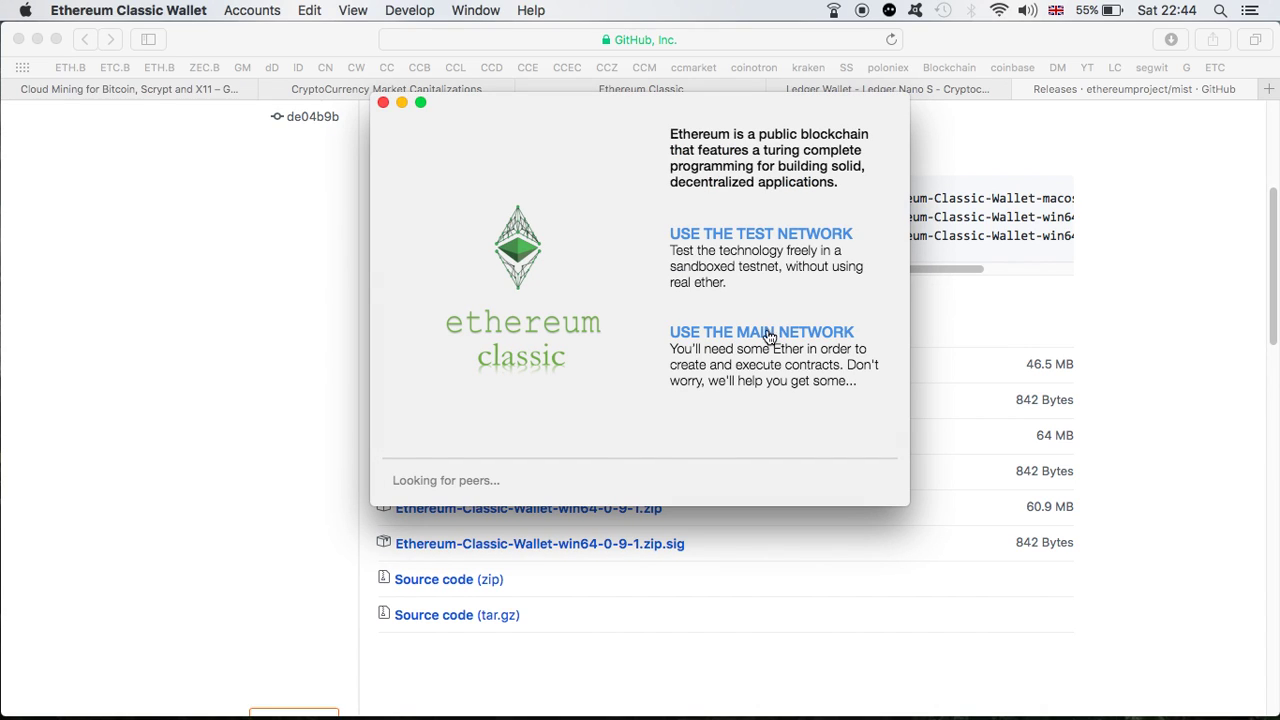
Choose the main network for the wallet and skip importing a pre-sale wallet file
left_click(762, 340)
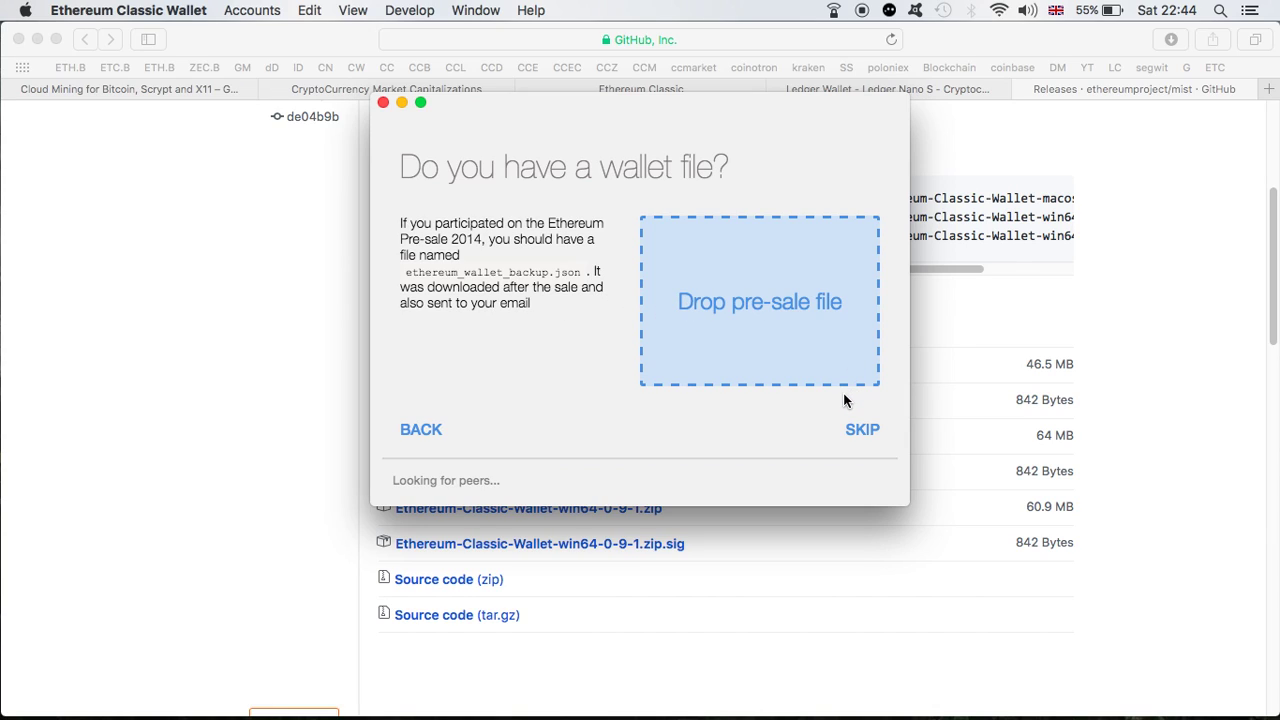
left_click(861, 433)
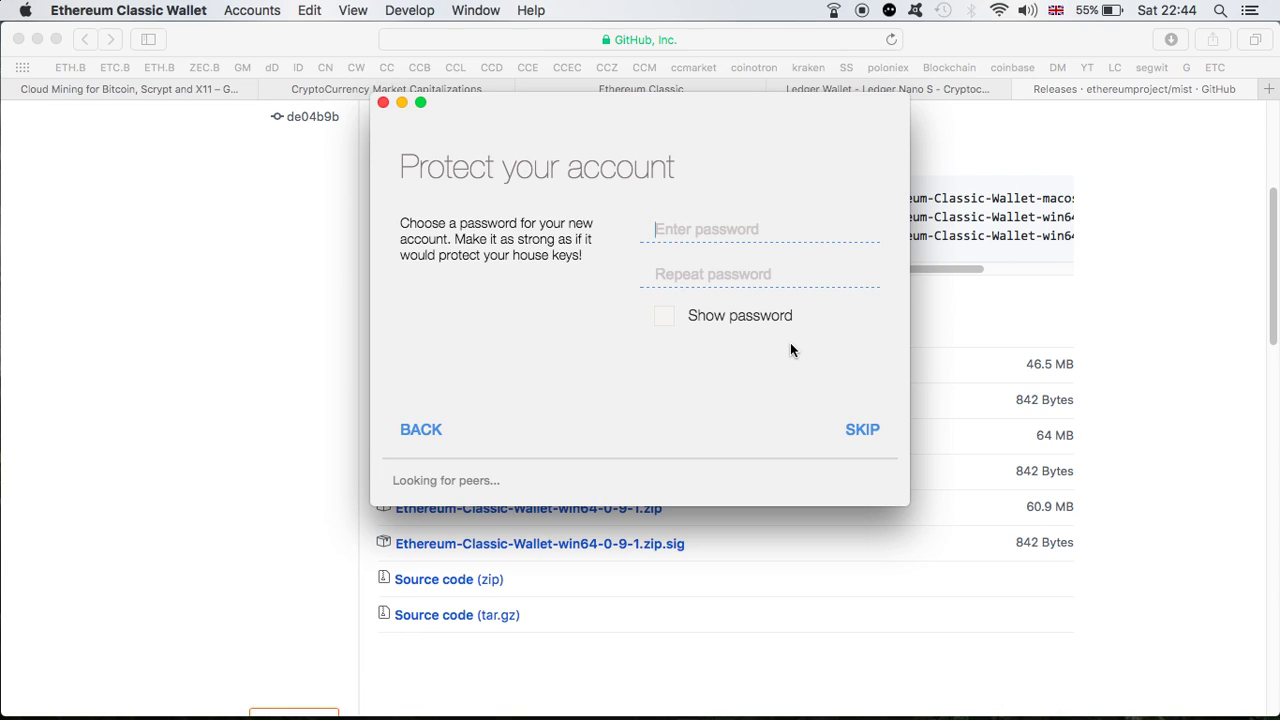
Enter and repeat the password for the new wallet account and continue to the deposit page
type("••")
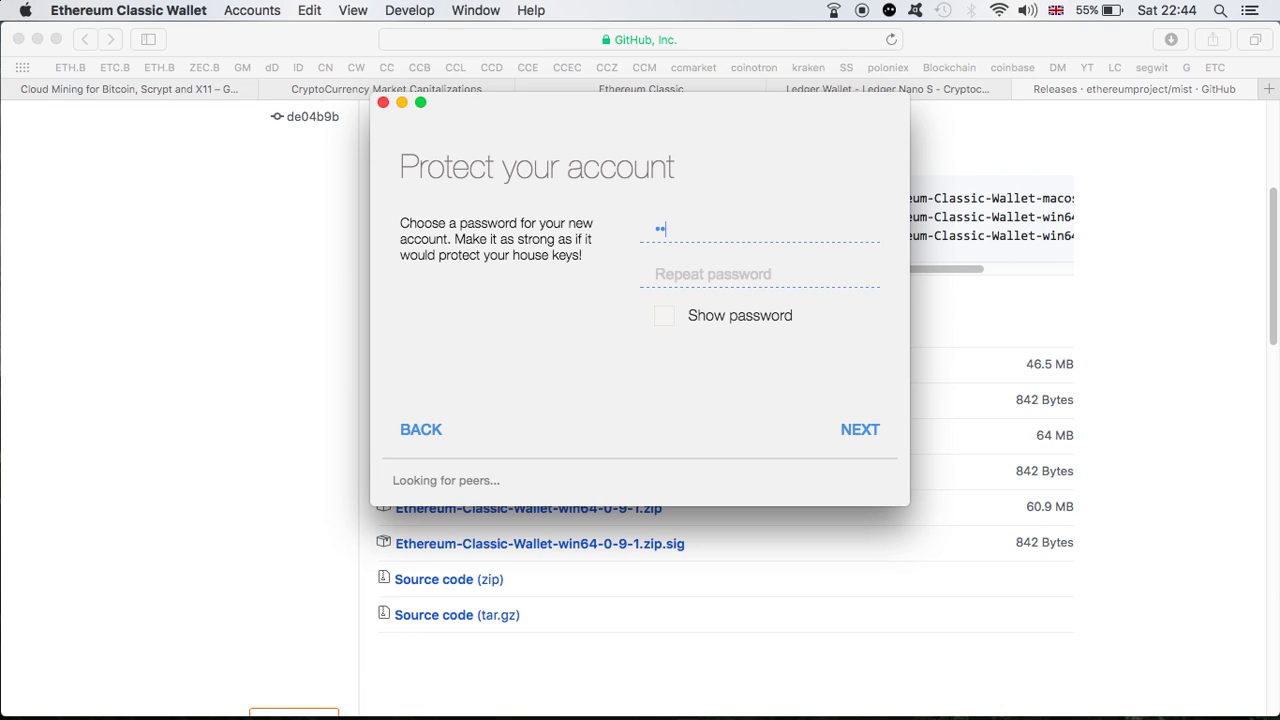
key("BackSpace")
key("BackSpace")
type("•••••••••••••")
left_click(766, 278)
type("••••••••••••")
left_click(853, 430)
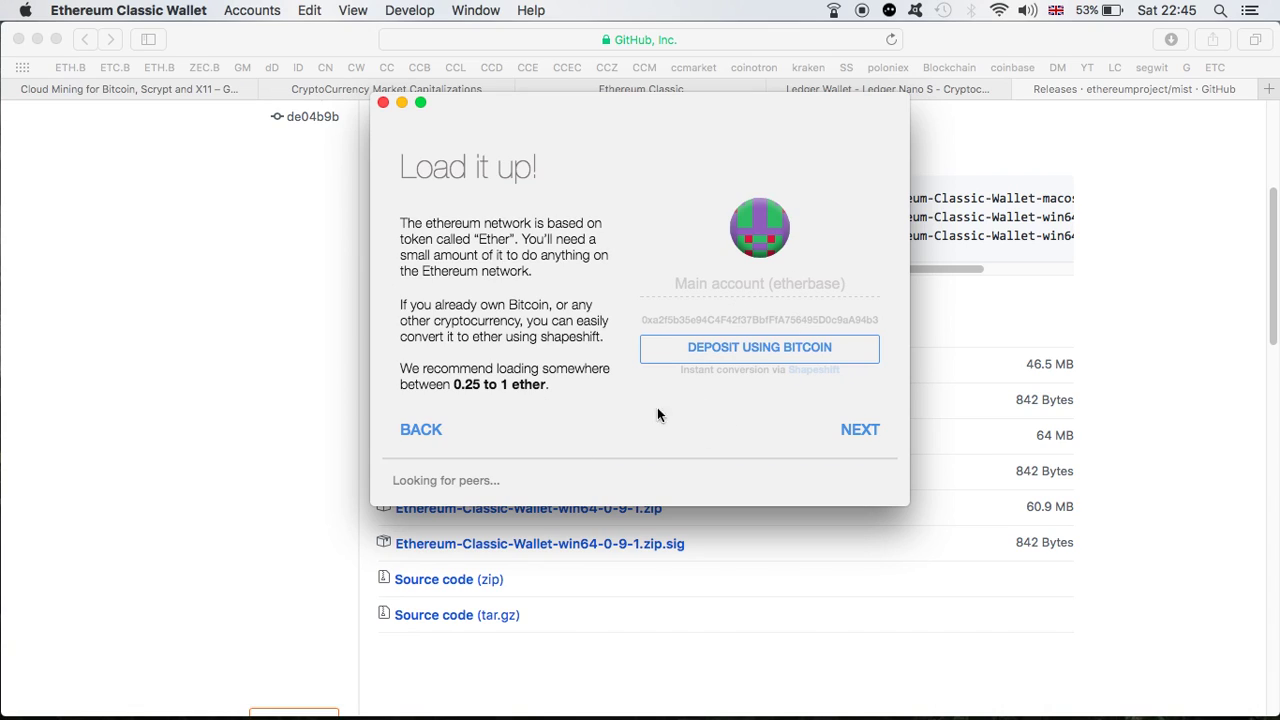
Pass the deposit page without loading ether and launch the wallet application without waiting for the node to sync
left_click(858, 433)
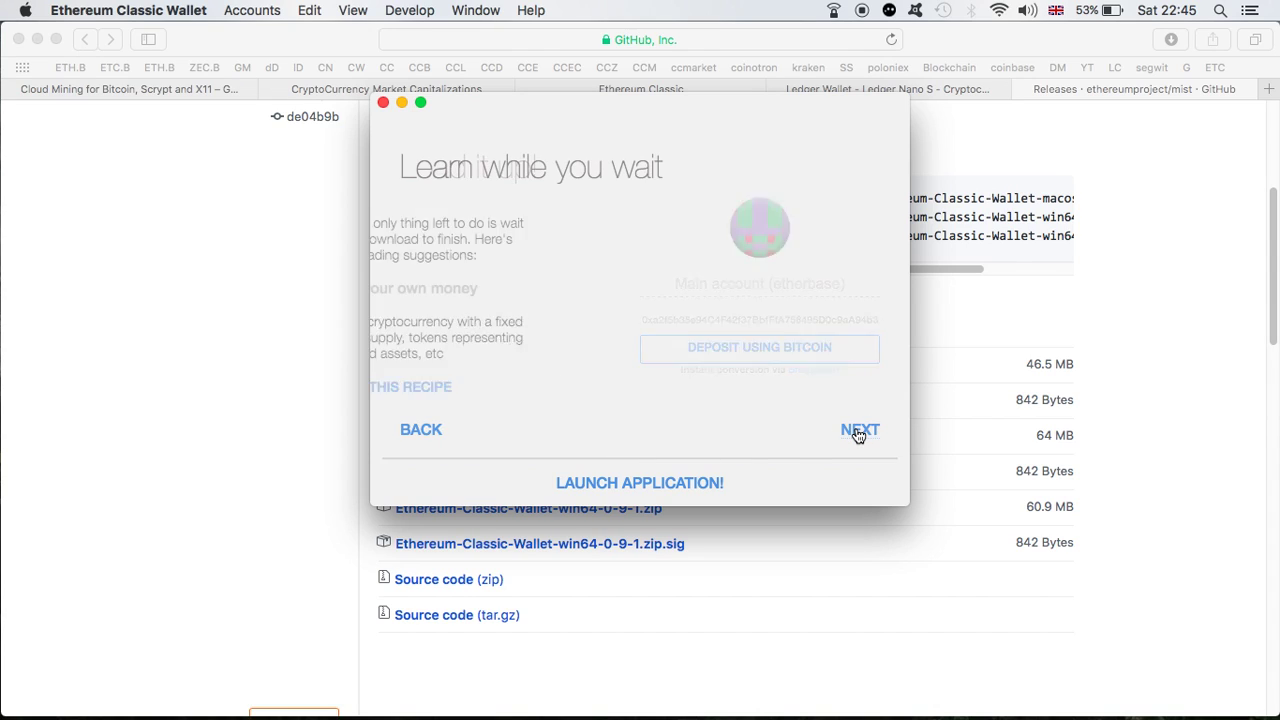
left_click(694, 484)
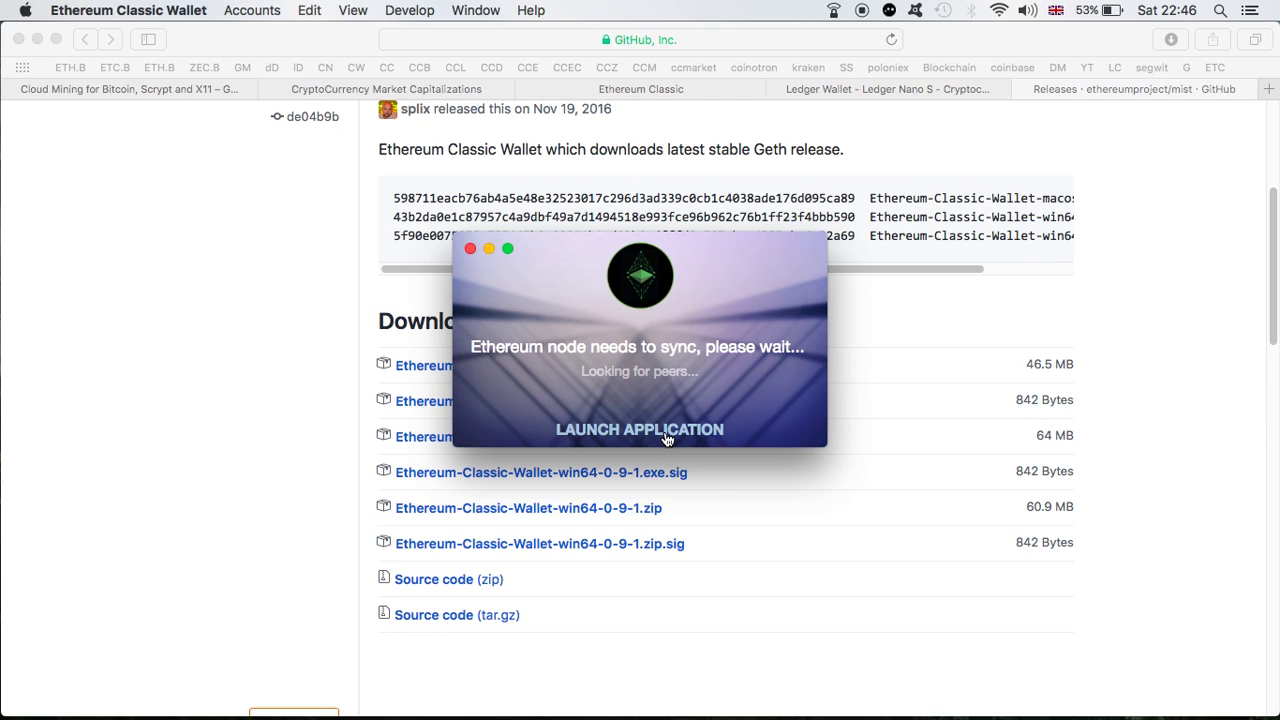
left_click(666, 435)
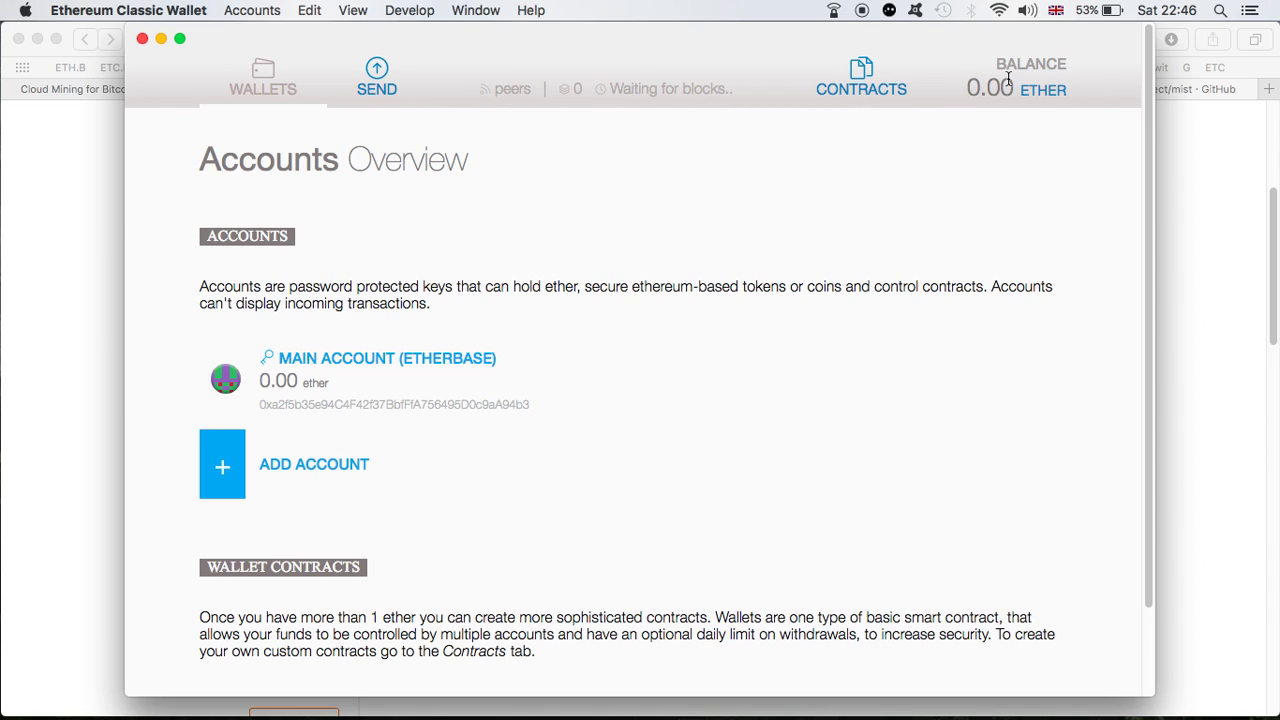
Open the Main account (Etherbase) details and view the available balance units, leaving the unit unchanged
left_click(441, 364)
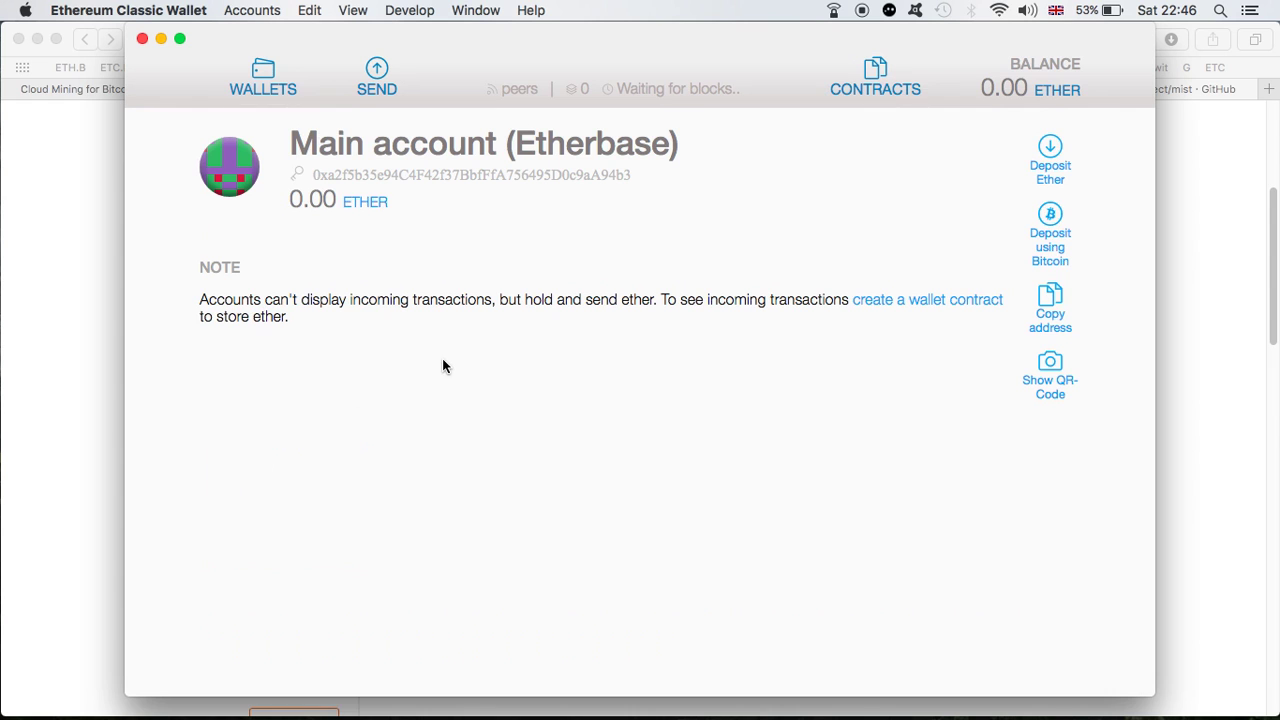
left_click(367, 206)
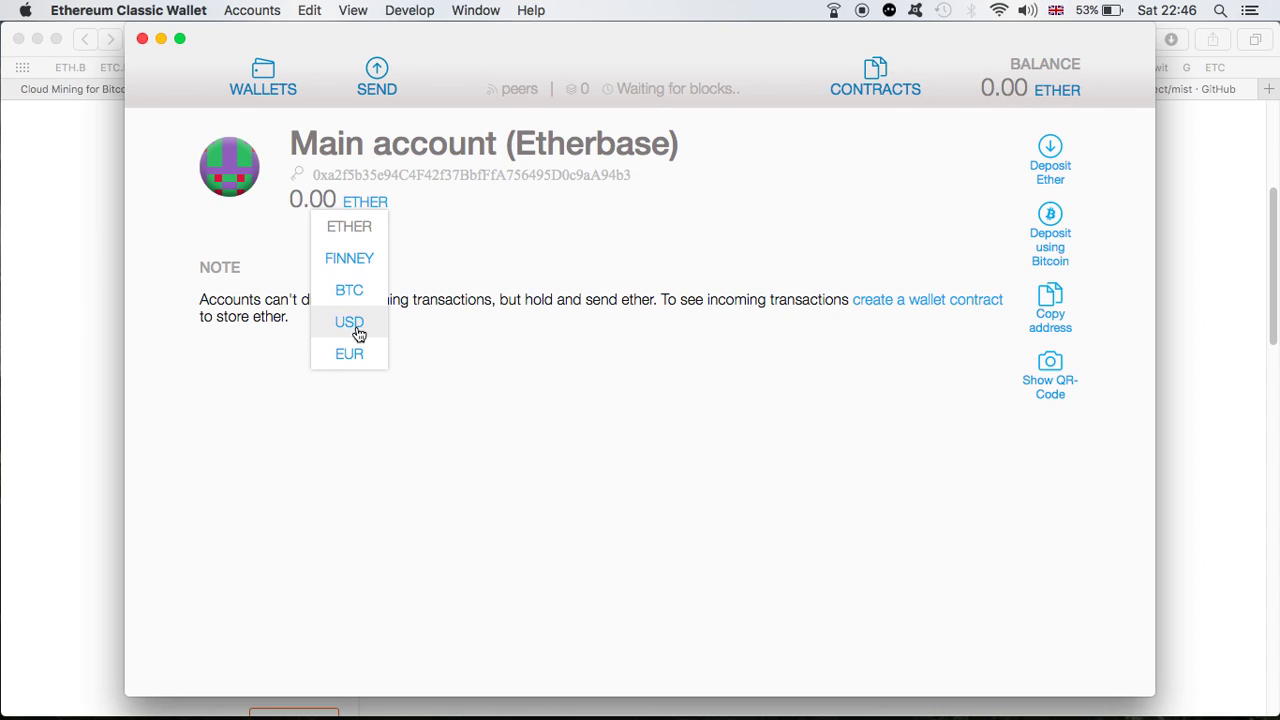
left_click(463, 251)
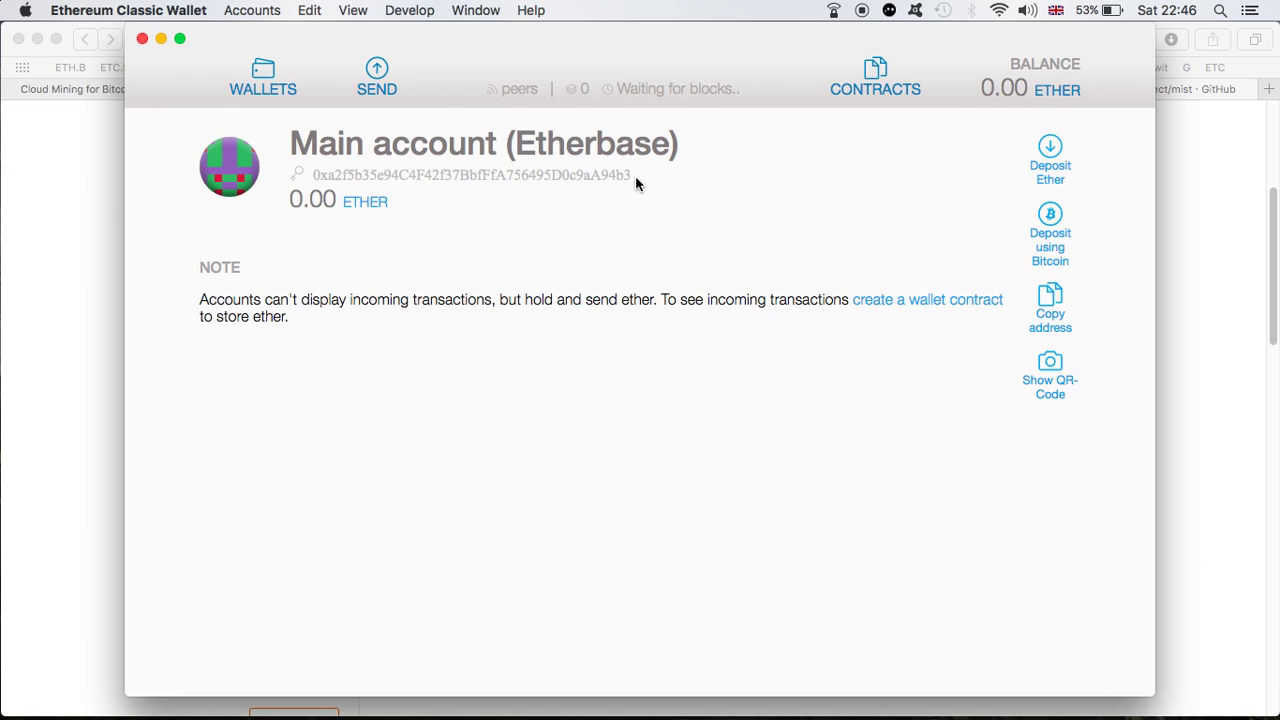
Copy the Main account's address and switch to the Genesis Mining account settings in Safari
left_click_drag(624, 176, 313, 180)
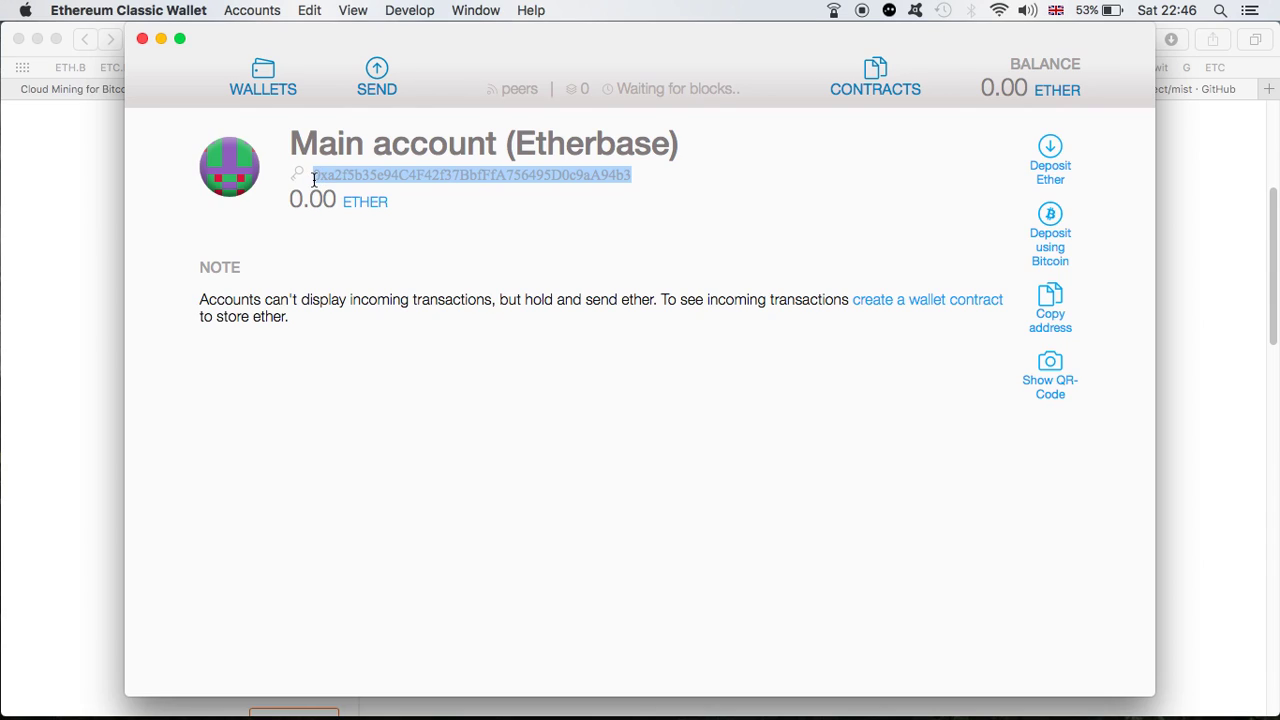
key("super+c")
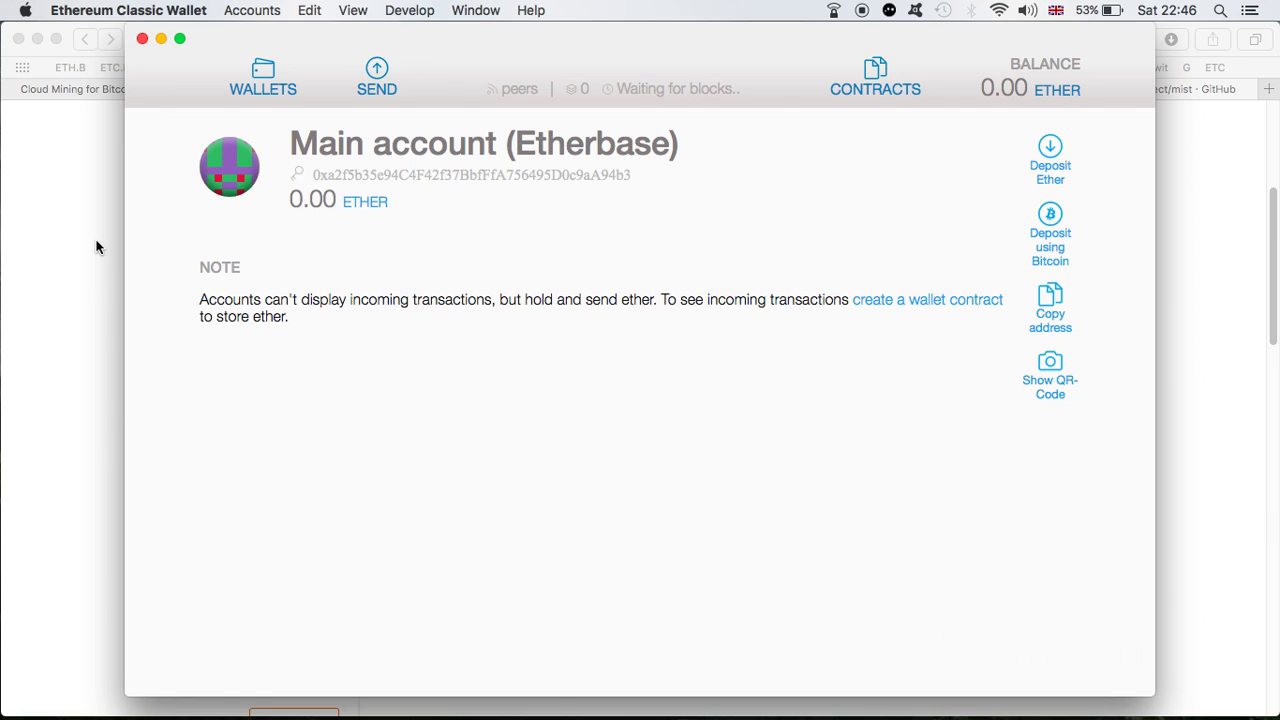
left_click(96, 247)
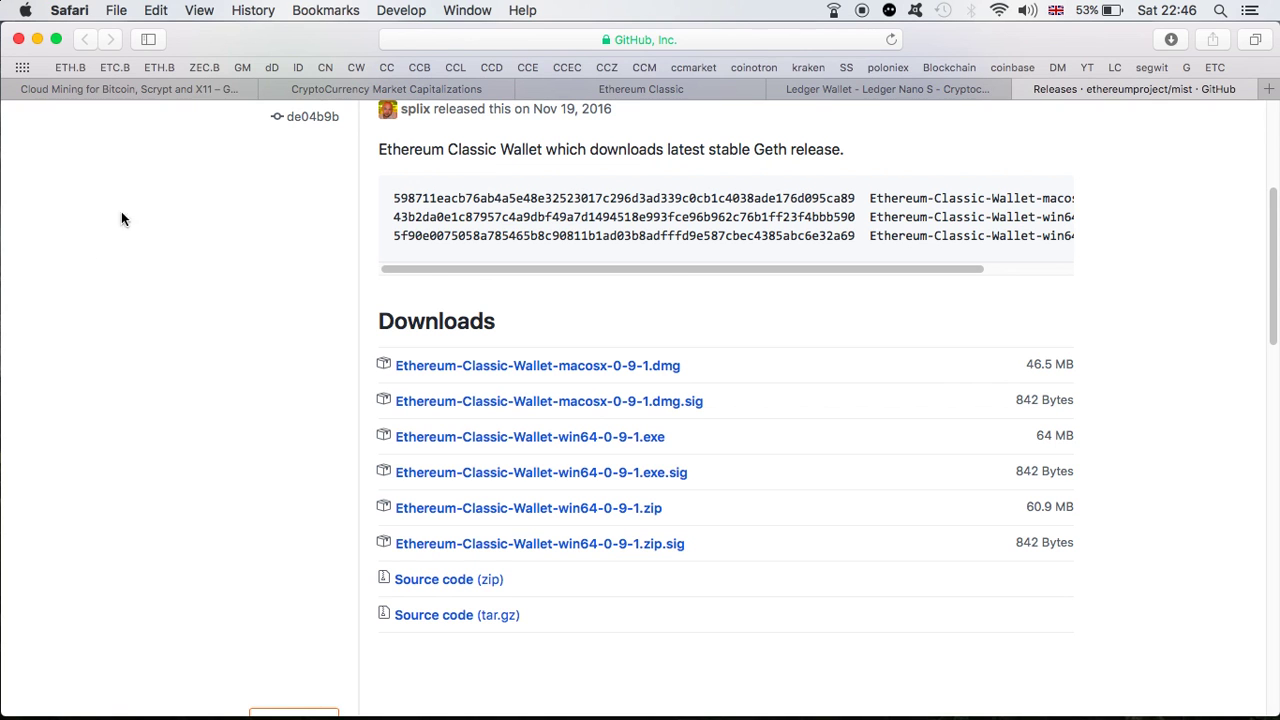
left_click(179, 88)
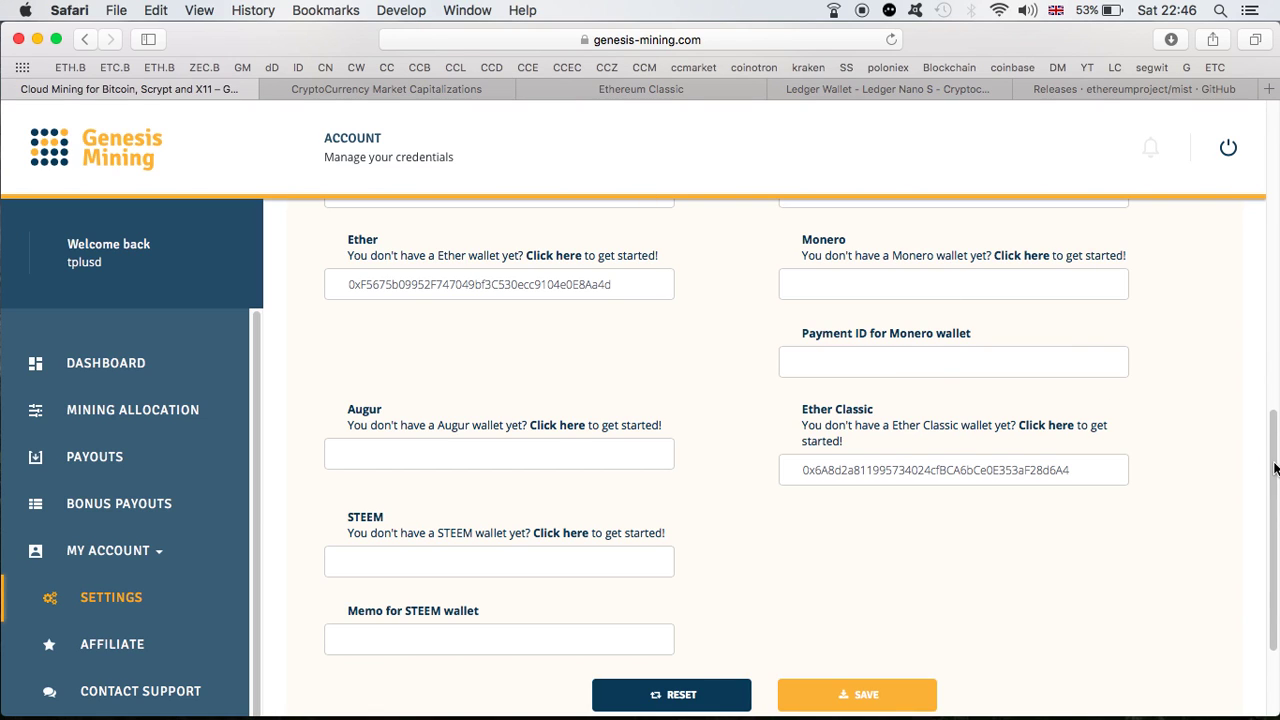
Paste the copied wallet address into the Augur wallet field as a trial and clear that field again
scroll(1274, 468, "up", 10)
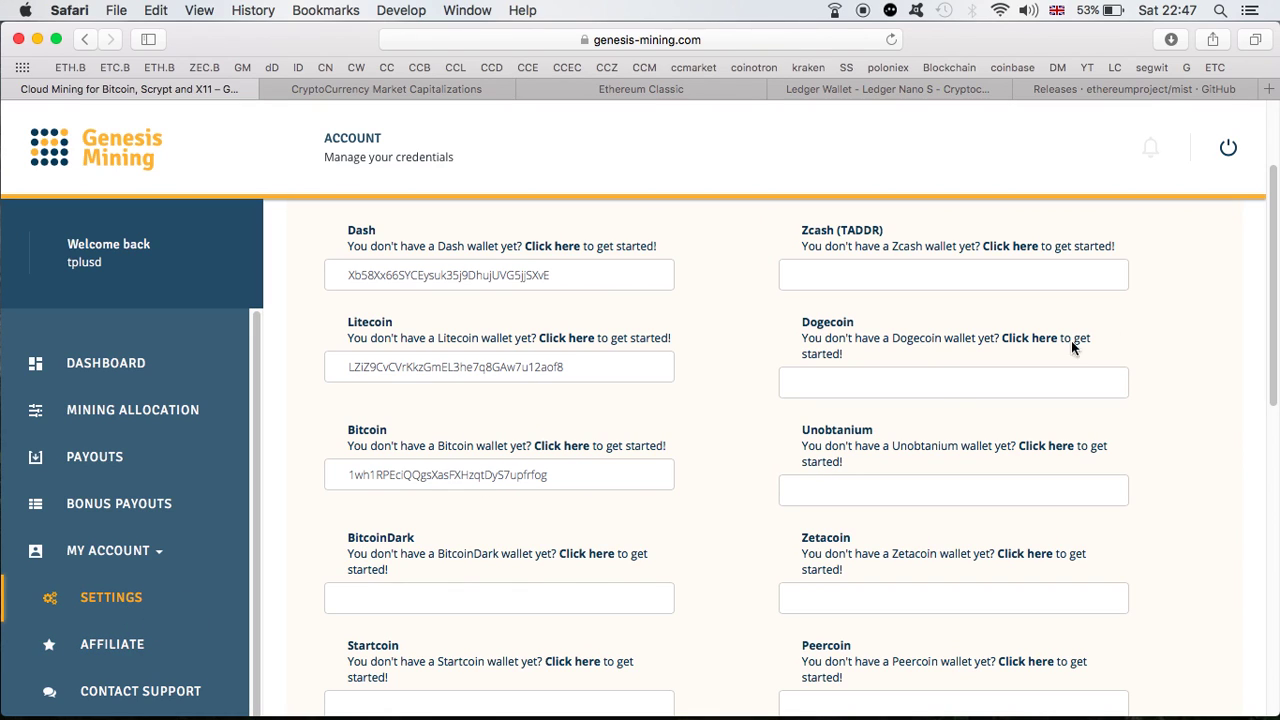
scroll(1271, 253, "up", 3)
scroll(1271, 253, "down", 10)
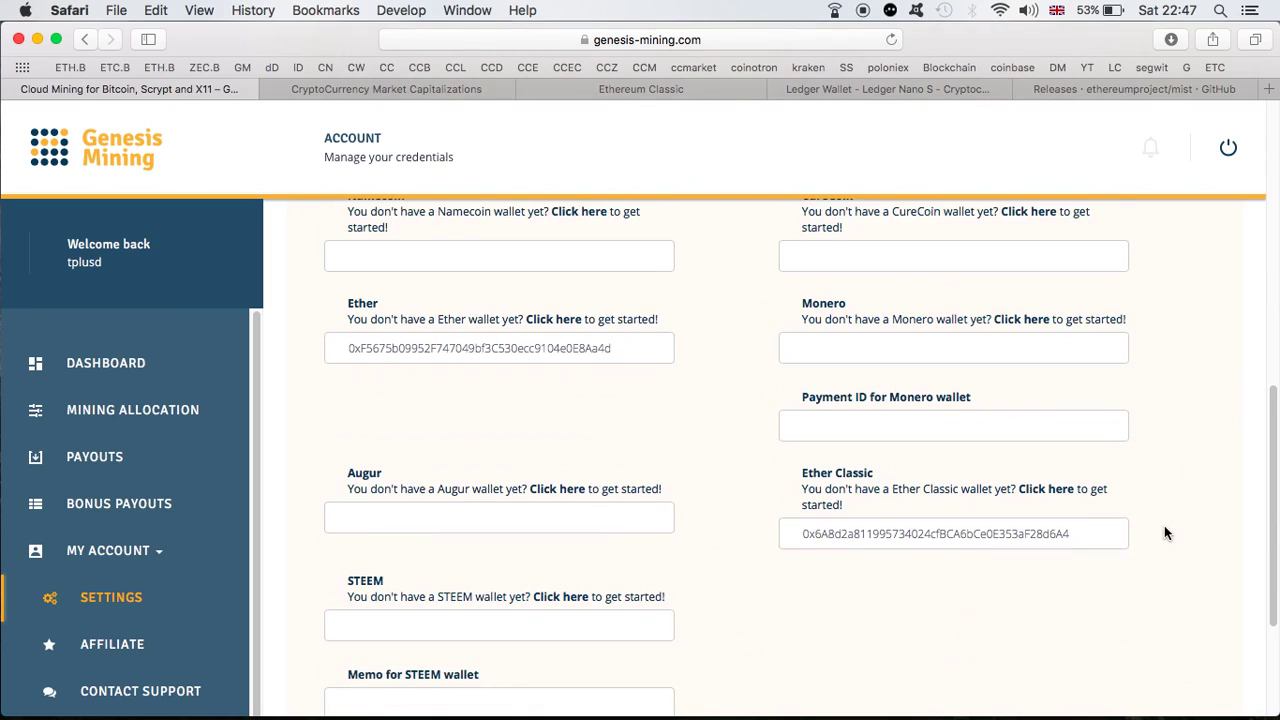
scroll(1158, 542, "down", 2)
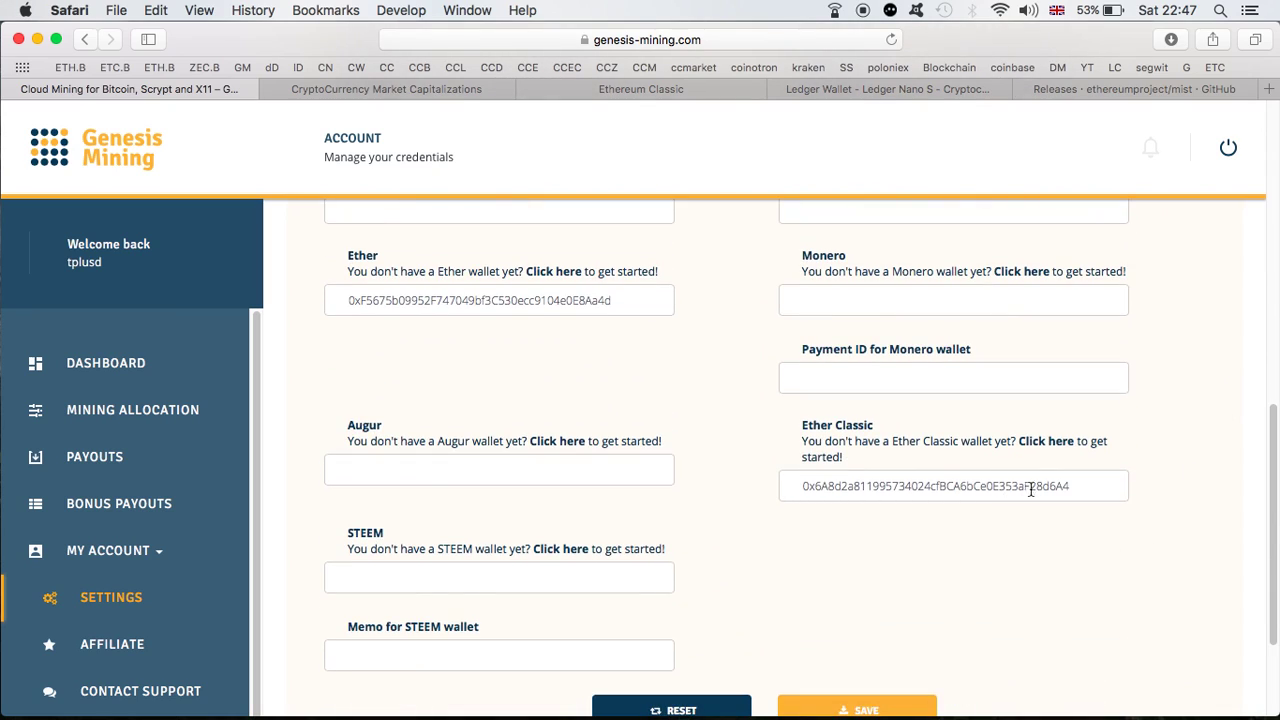
left_click(474, 464)
key("super+v")
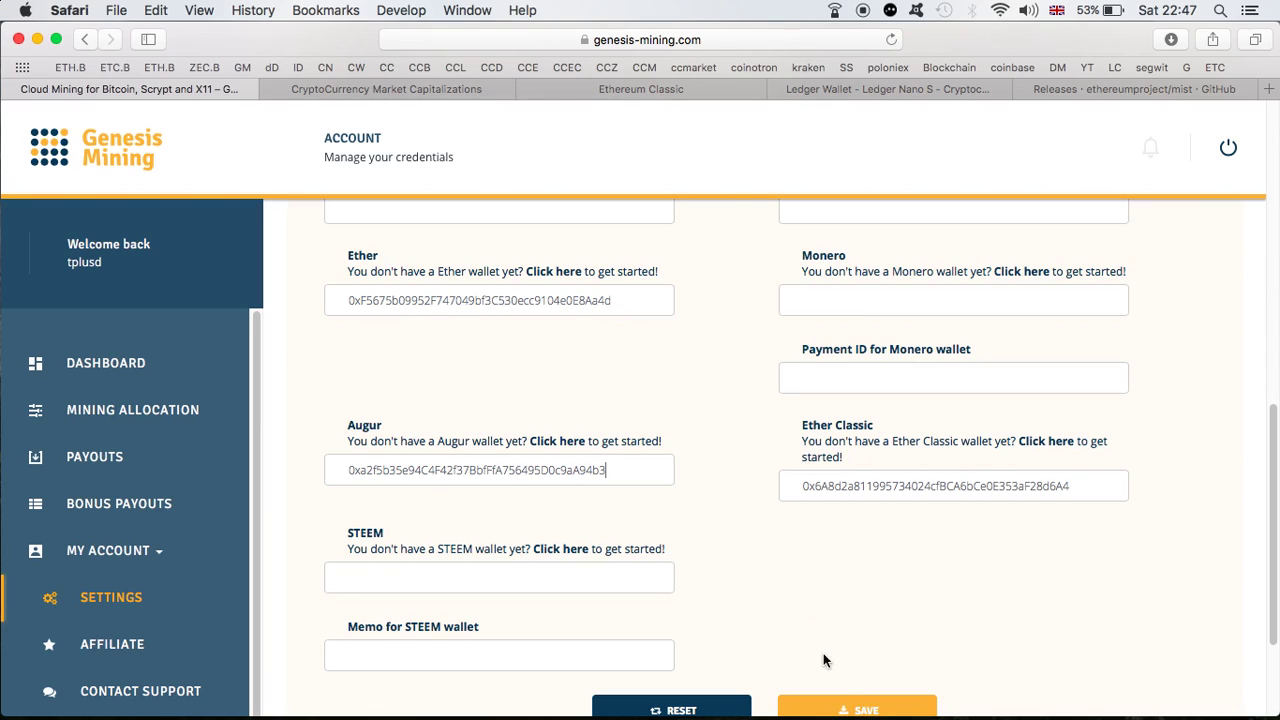
left_click_drag(628, 468, 316, 456)
key("BackSpace")
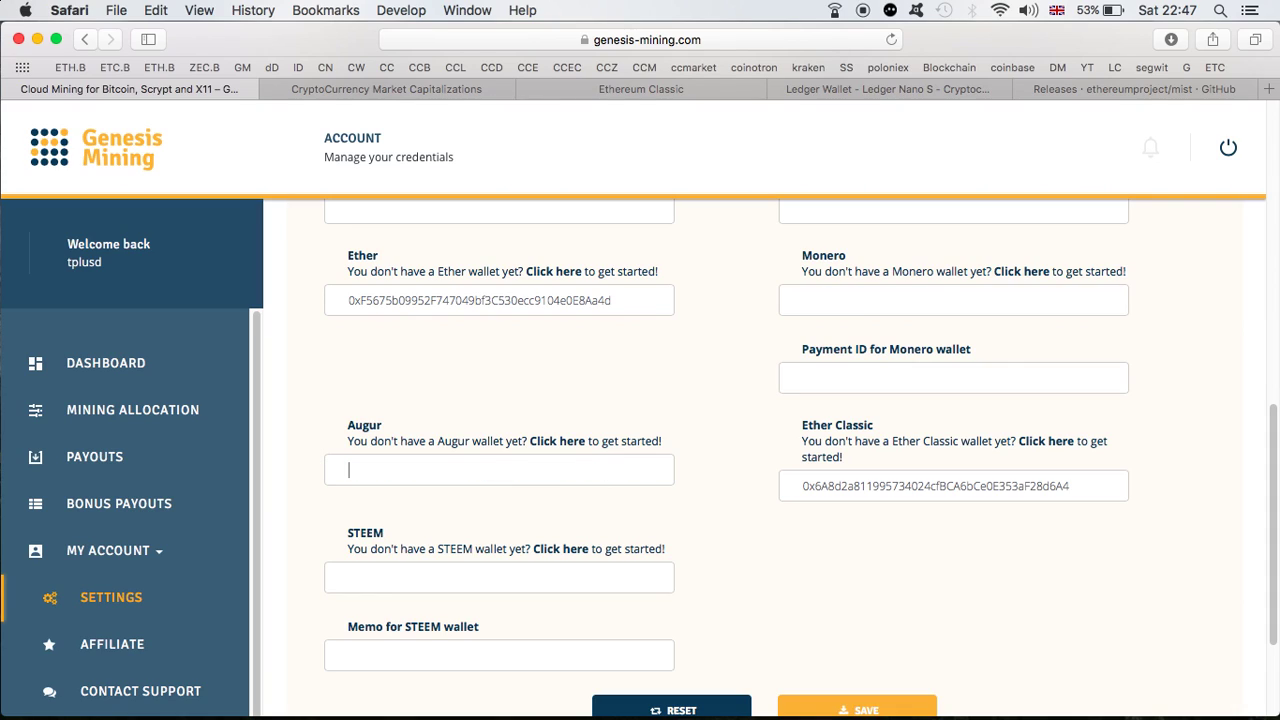
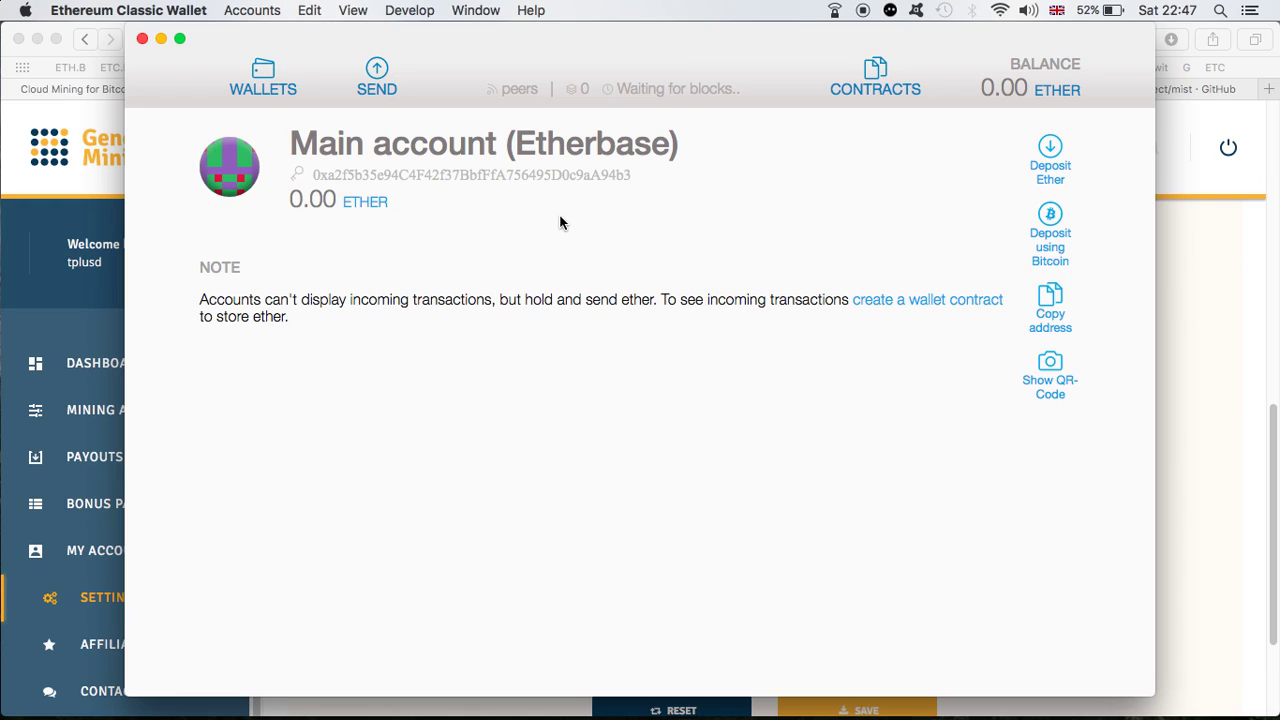
Return to the accounts overview in Ethereum Classic Wallet and open the backup location of the accounts
left_click(266, 78)
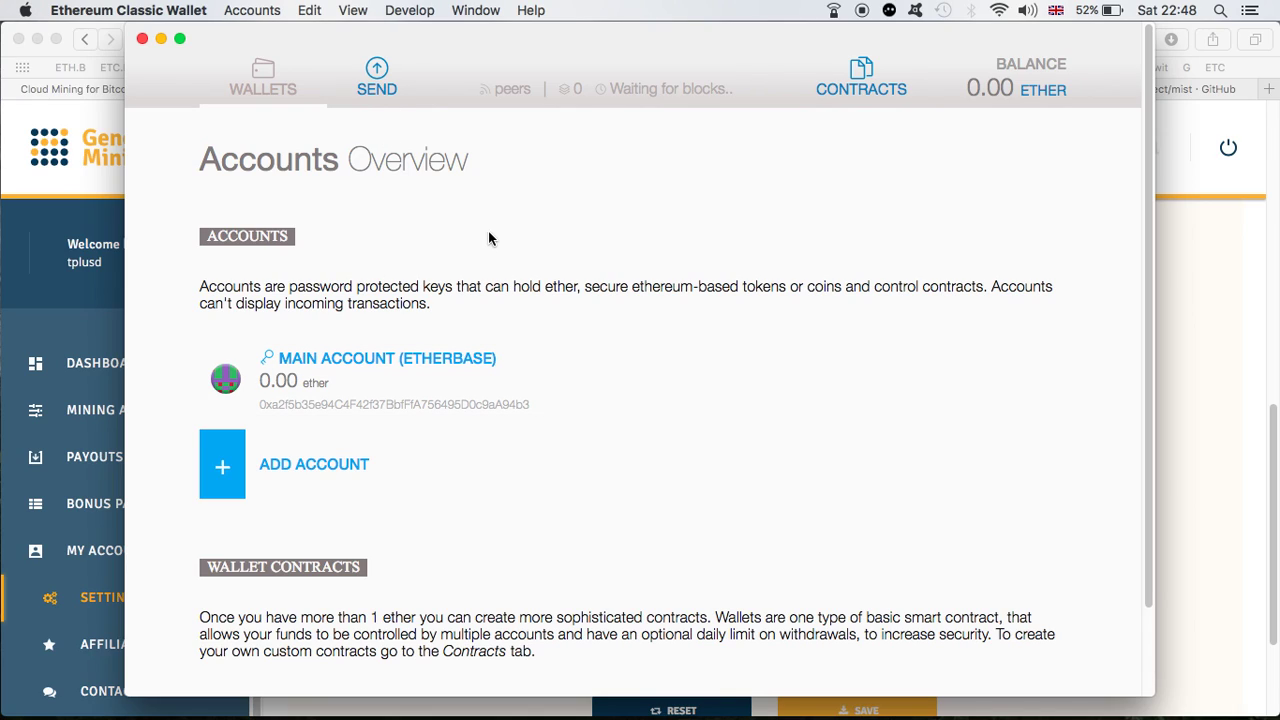
left_click(264, 14)
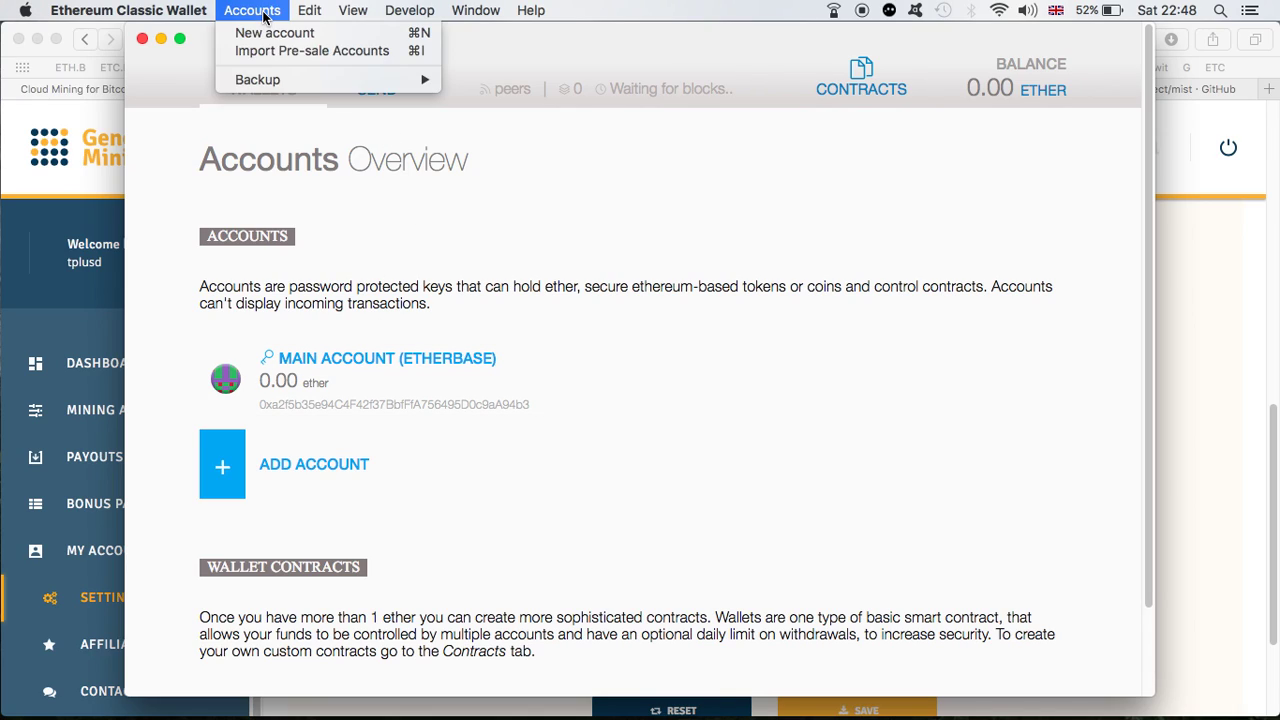
mouse_move(322, 86)
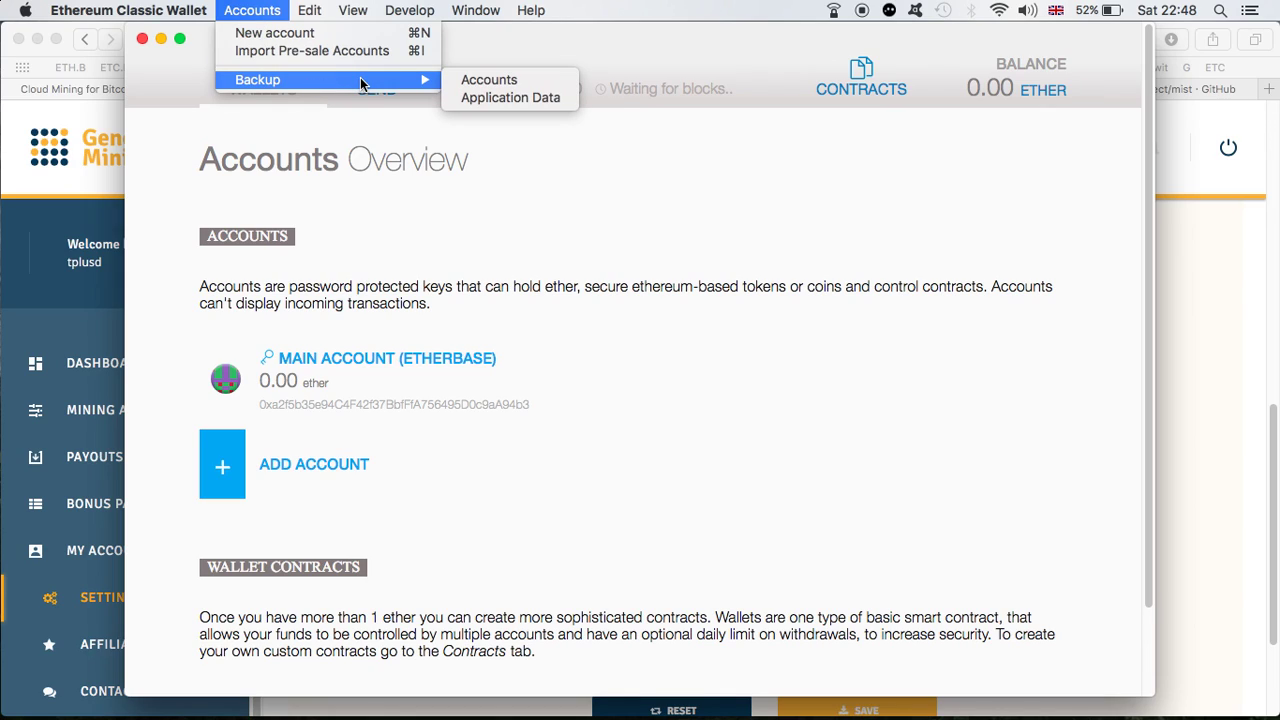
left_click(492, 83)
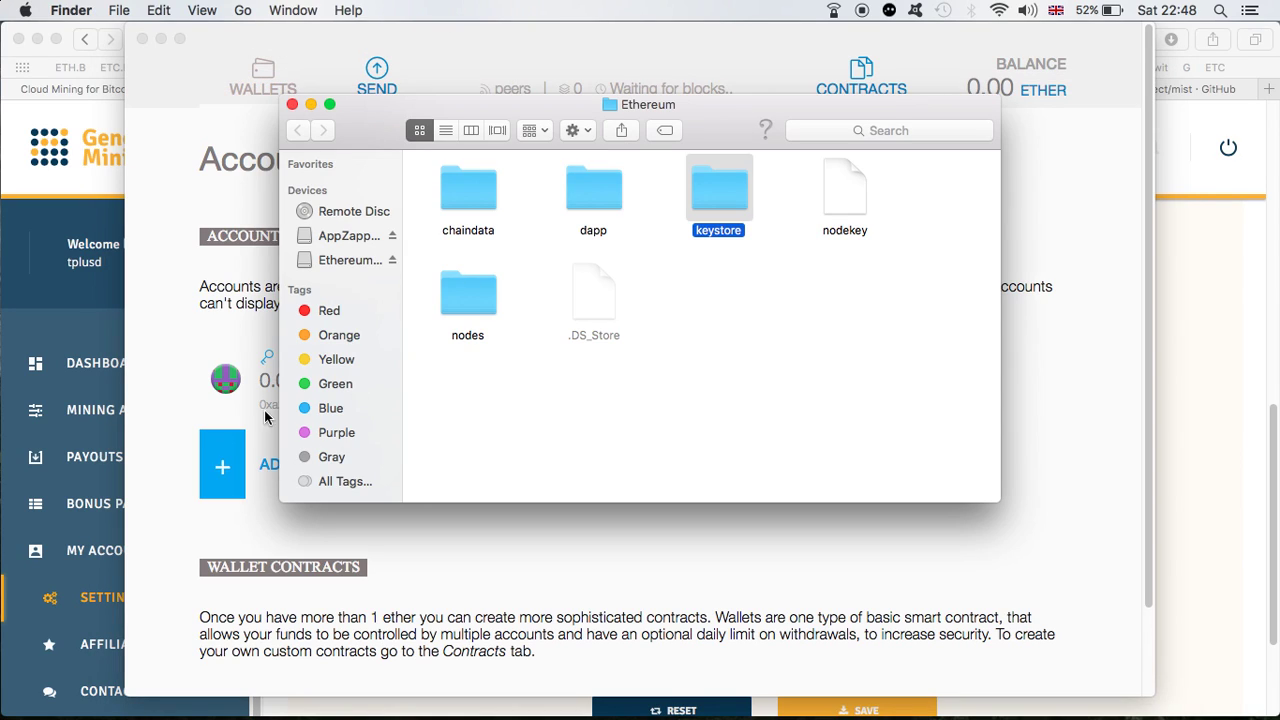
Delete the account's UTC key file from the keystore folder
double_click(719, 190)
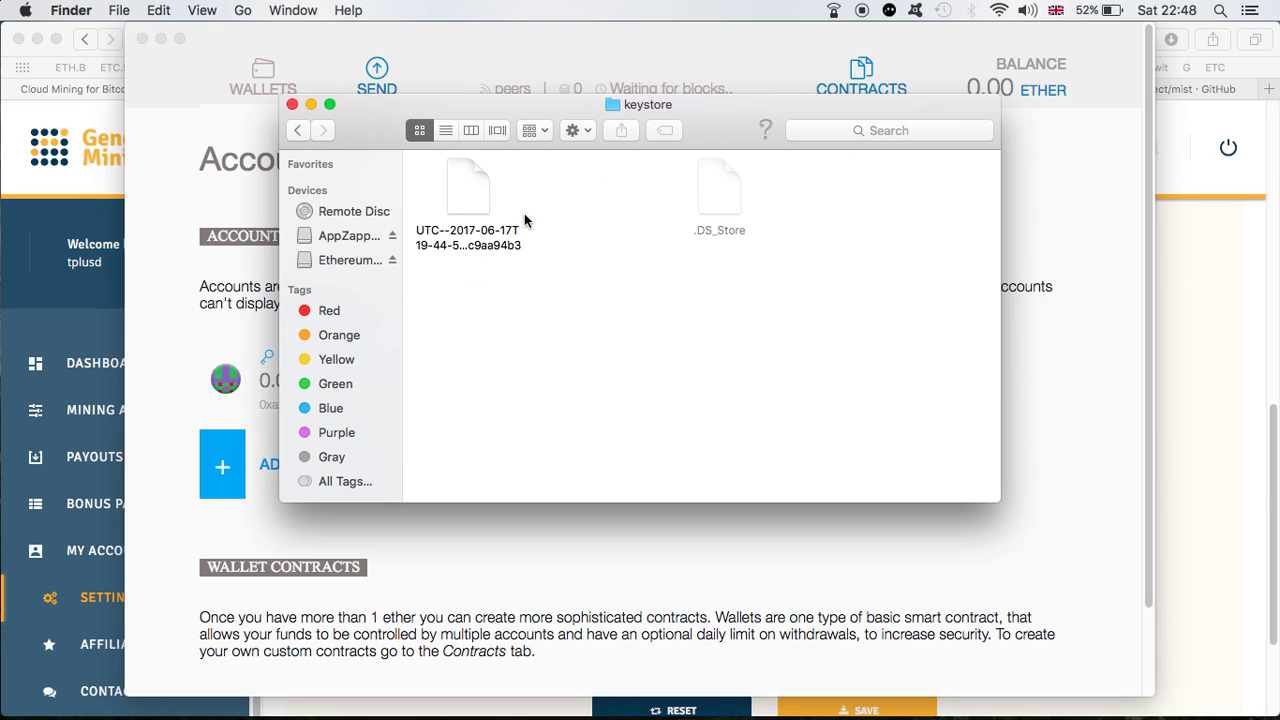
left_click(473, 200)
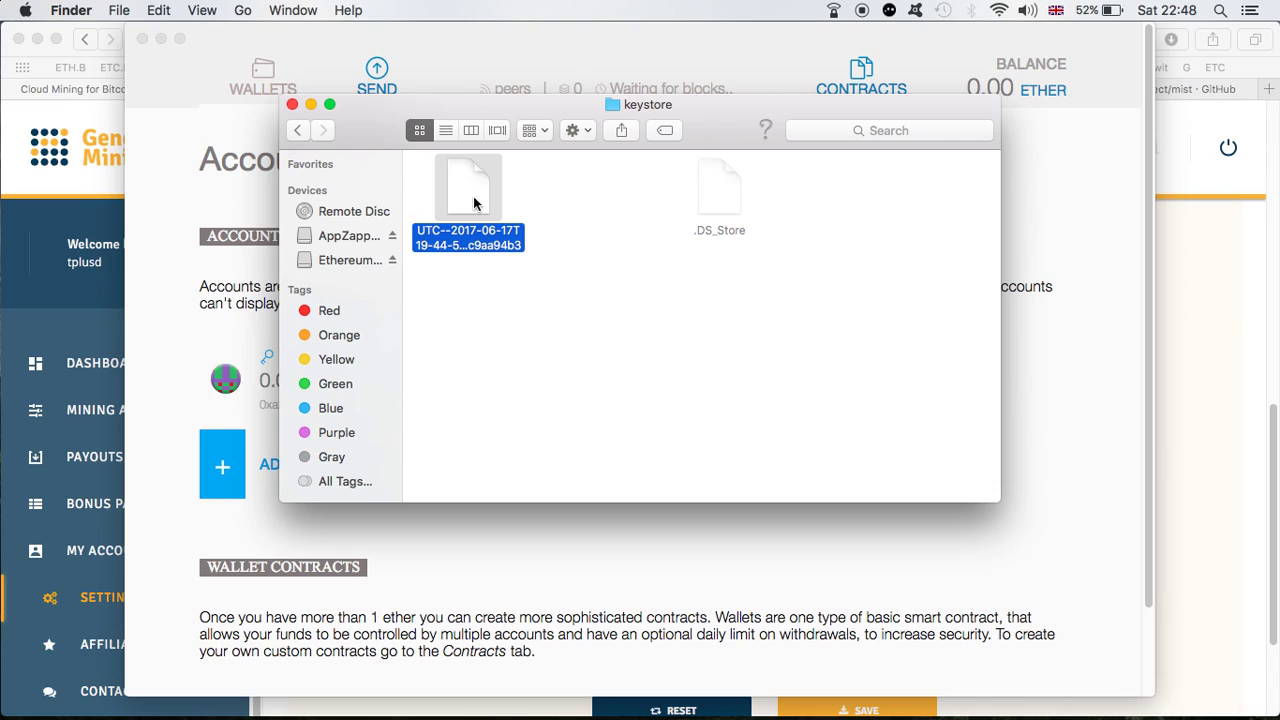
key("super+BackSpace")
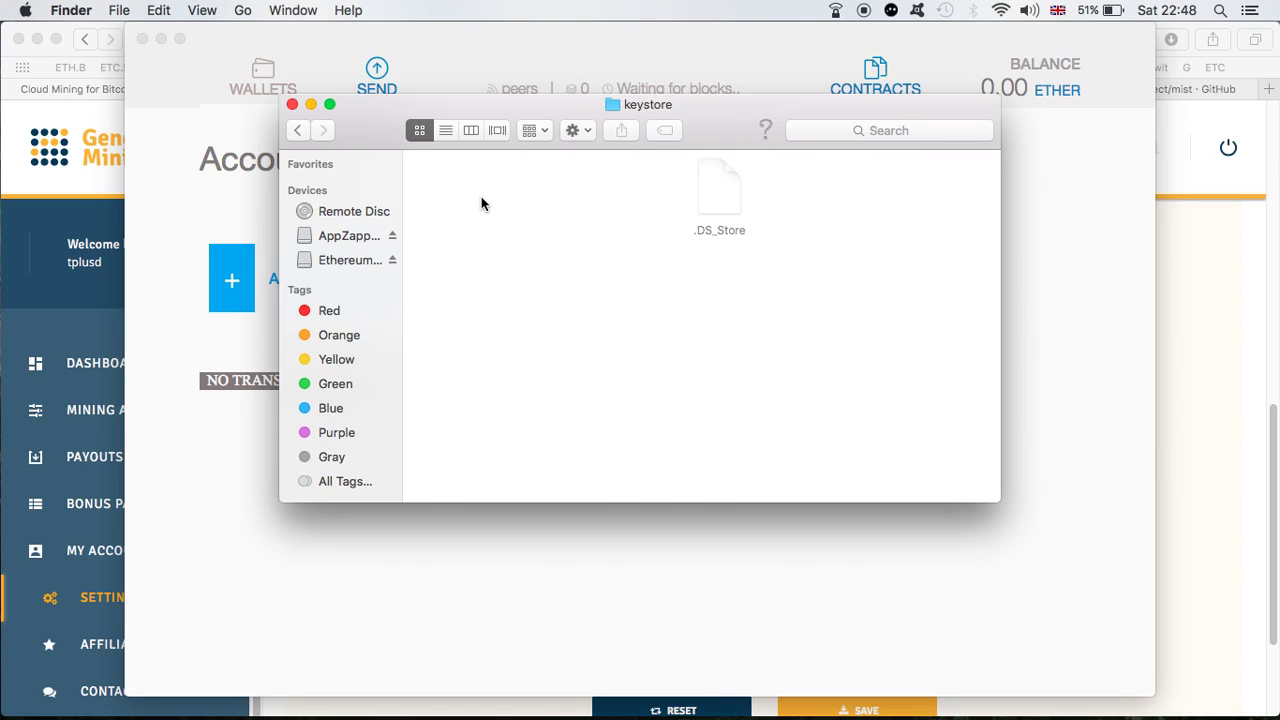
Close the keystore folder, check the wallet's accounts overview, and close the wallet window
left_click(292, 105)
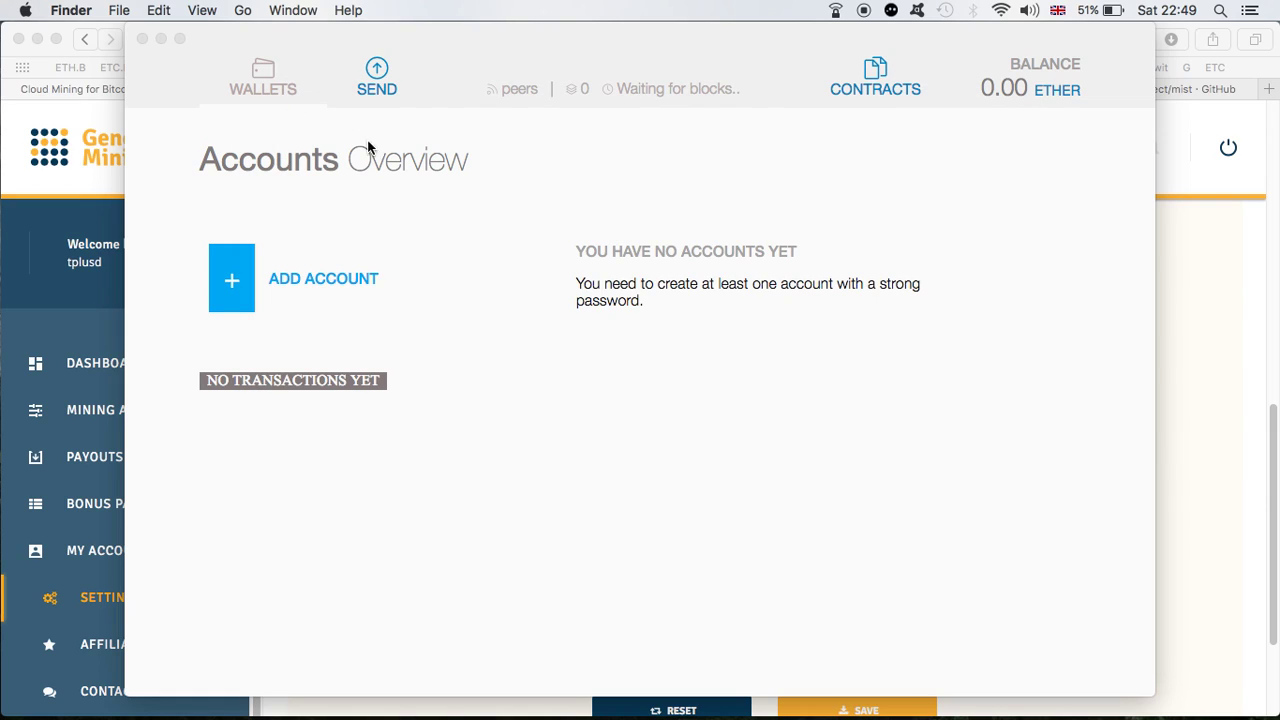
left_click(274, 88)
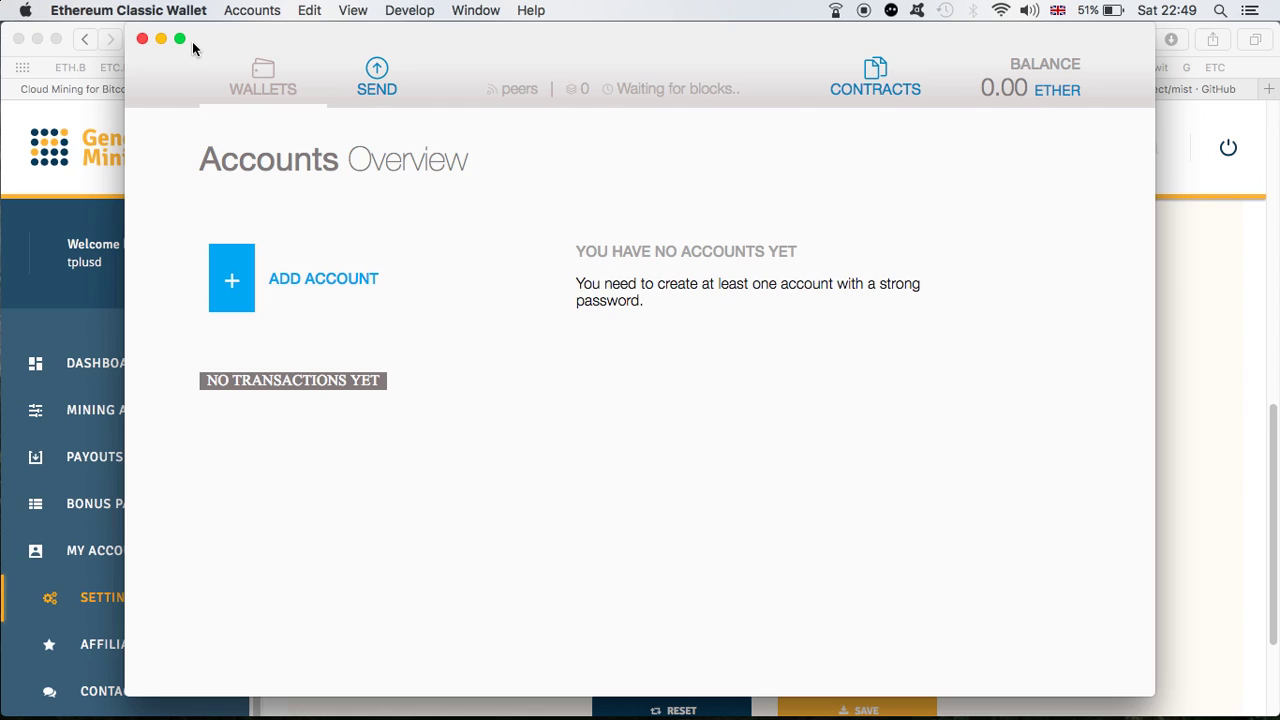
left_click(142, 39)
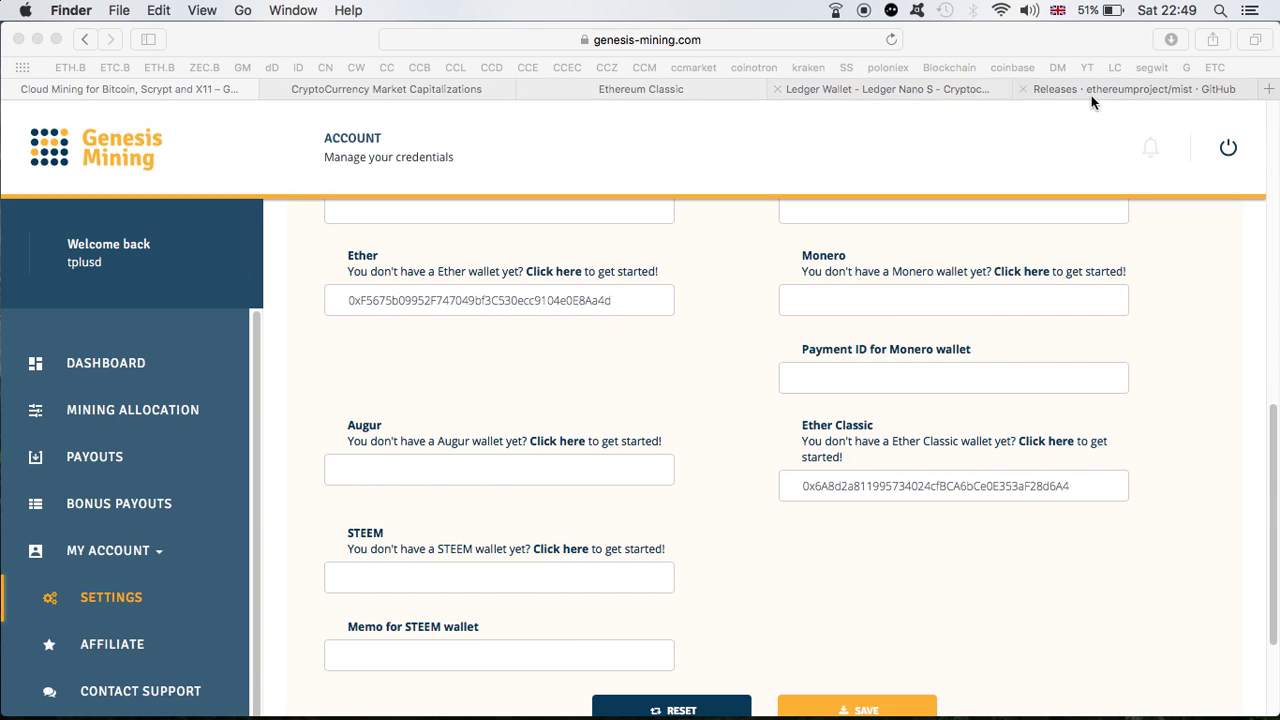
View the Ledger Nano S page, open the Ledger Wallet Ethereum app on the ETC chain, and dismiss the antivirus alerts
left_click(920, 86)
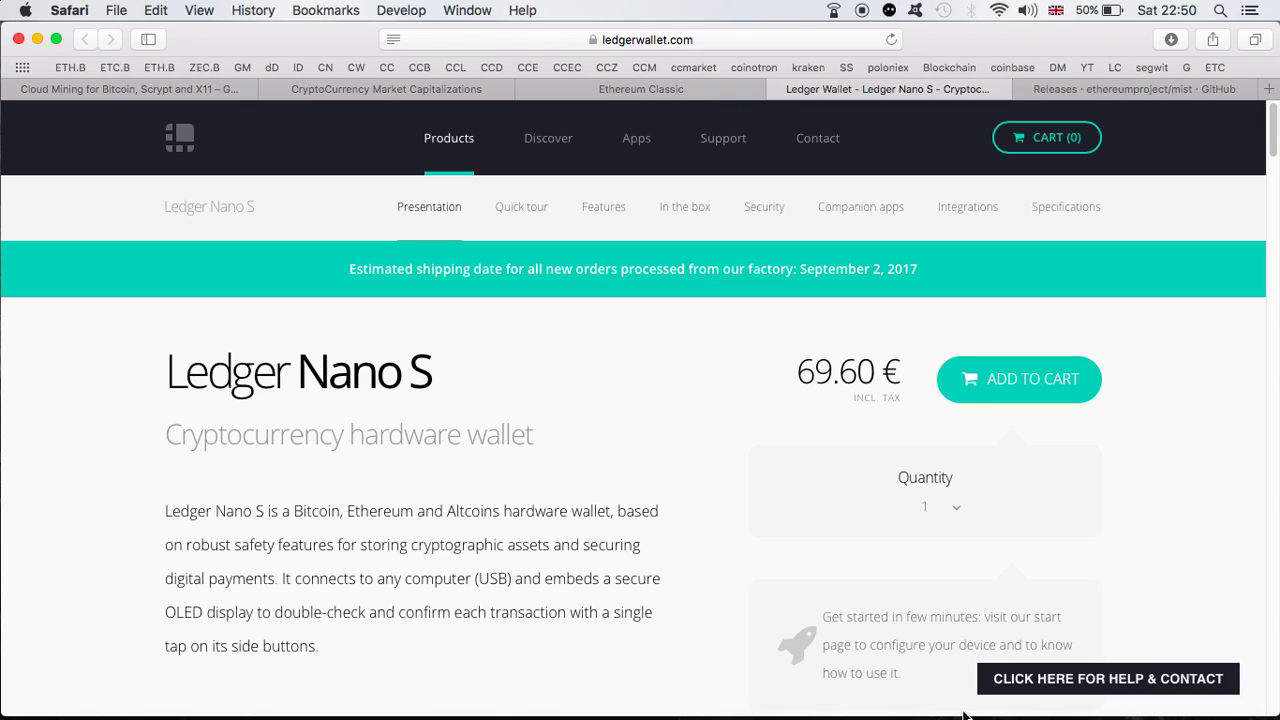
mouse_move(995, 705)
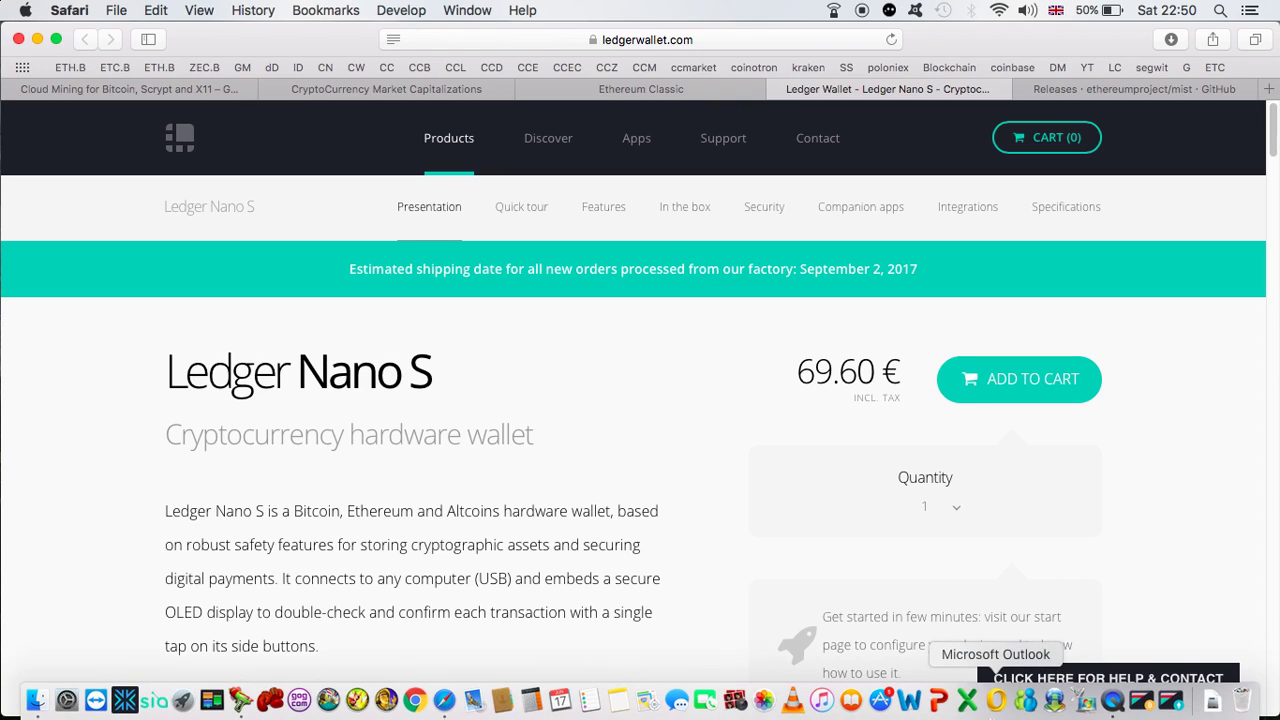
left_click(1172, 704)
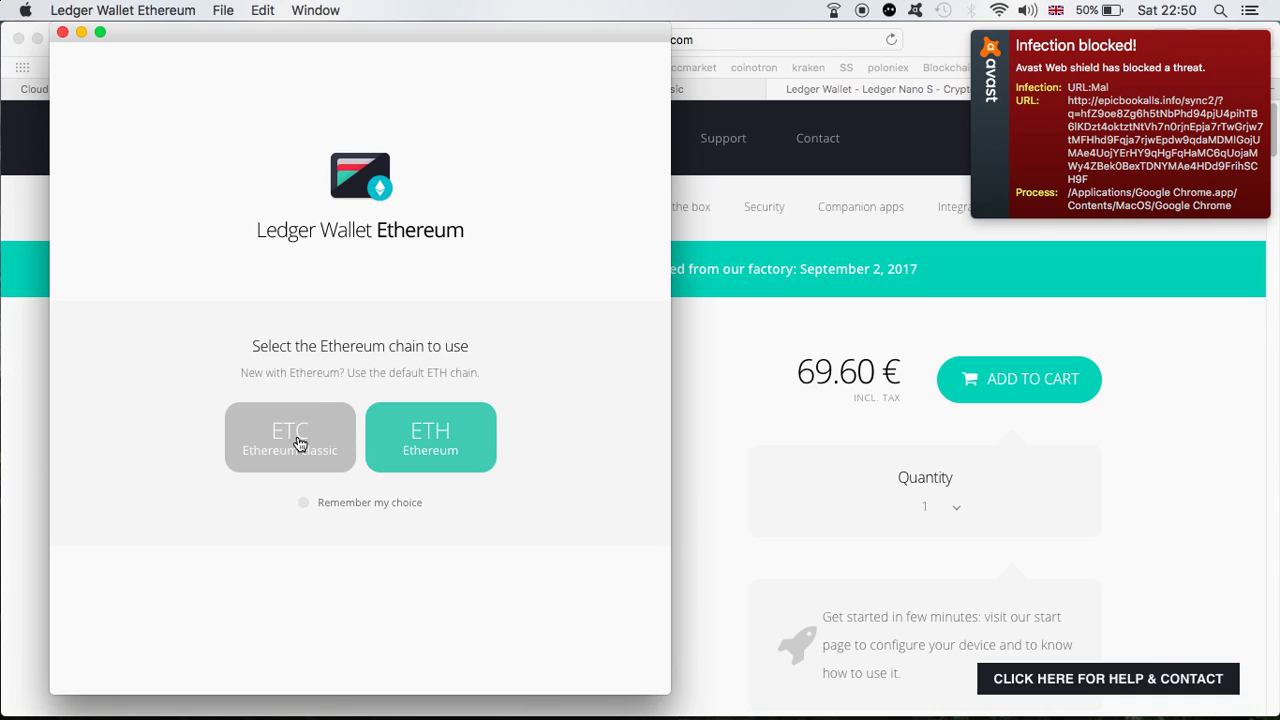
left_click(298, 443)
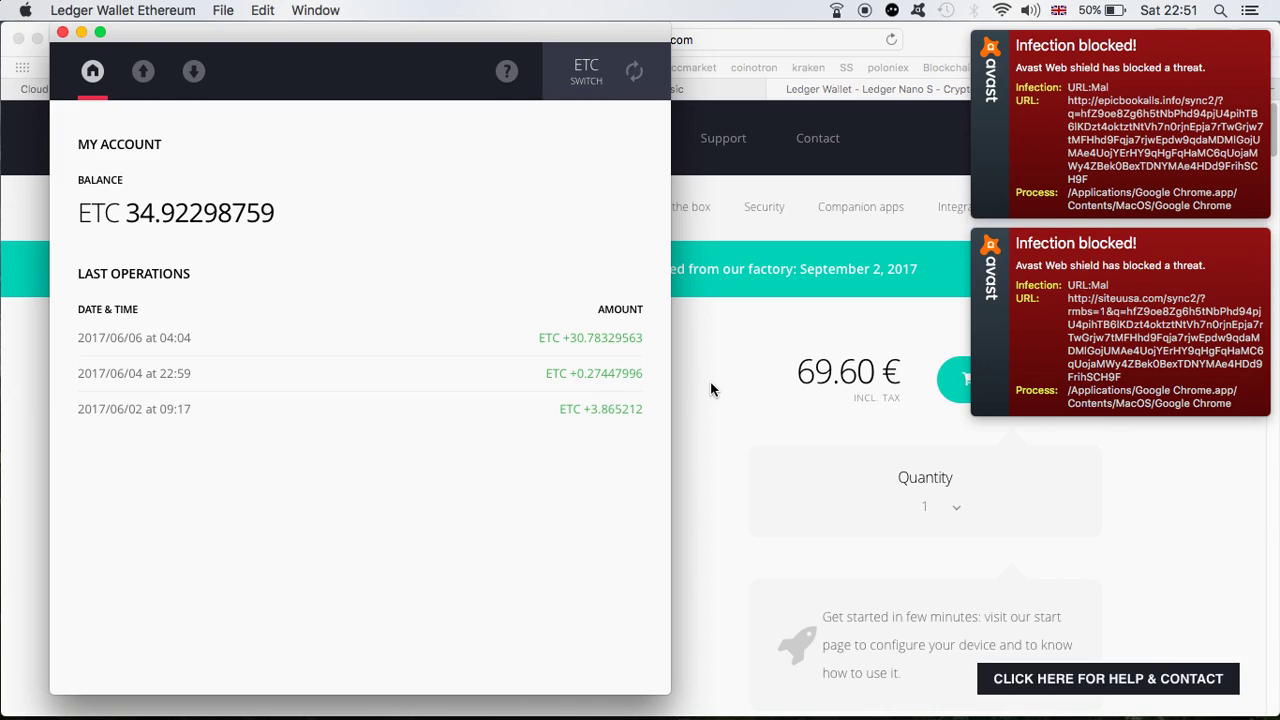
left_click(1052, 328)
left_click(1039, 177)
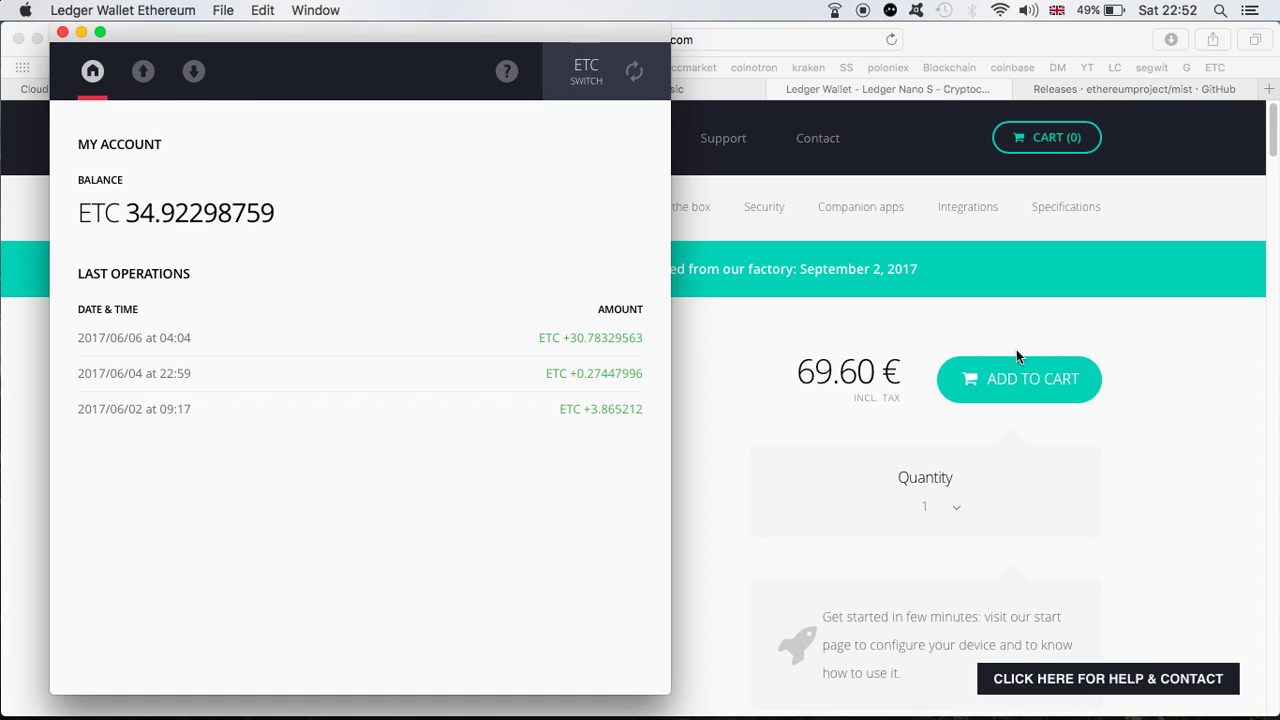
Examine the Ledger Nano S product images in Safari and revisit the wallet address settings on Genesis Mining
left_click(752, 345)
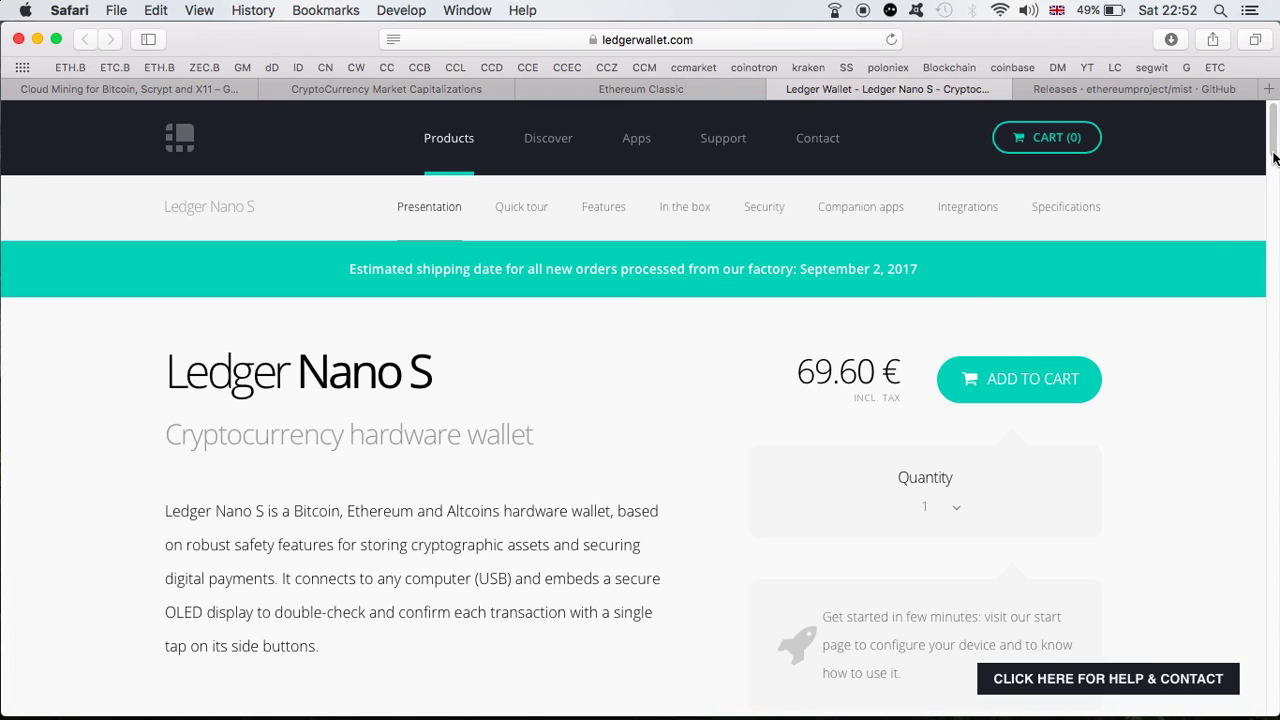
left_click_drag(1273, 158, 1272, 194)
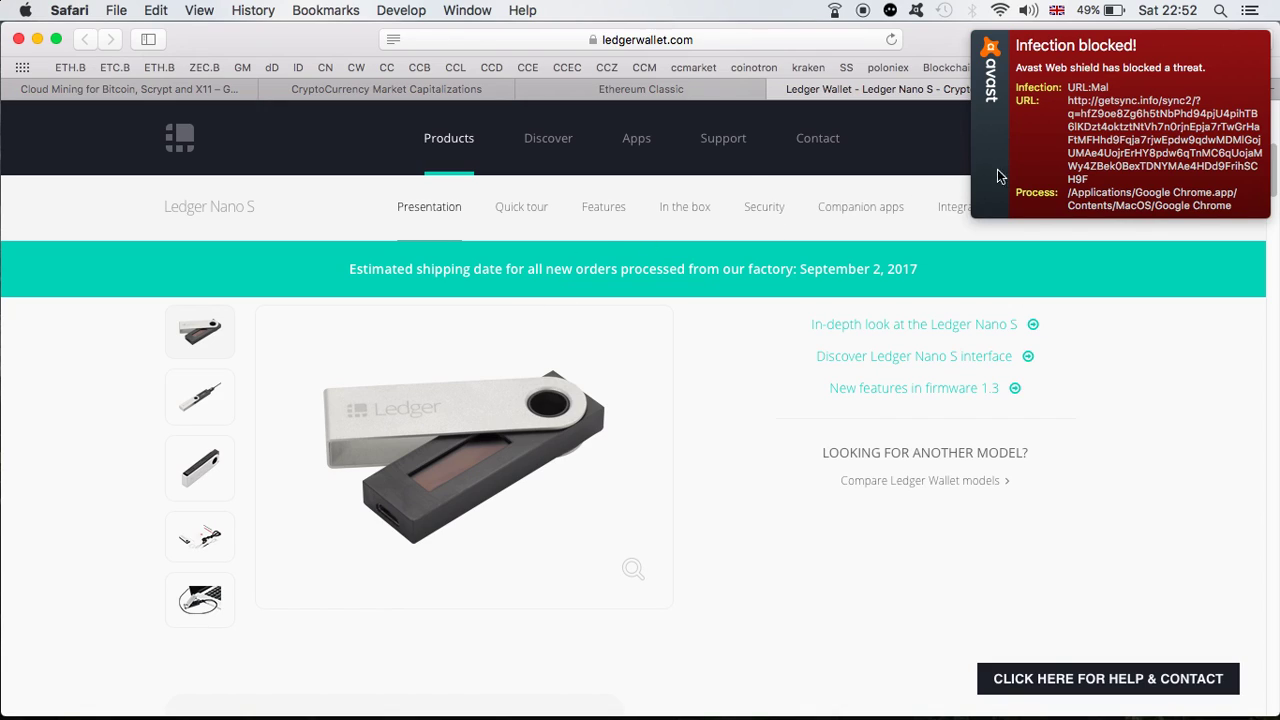
left_click(1055, 169)
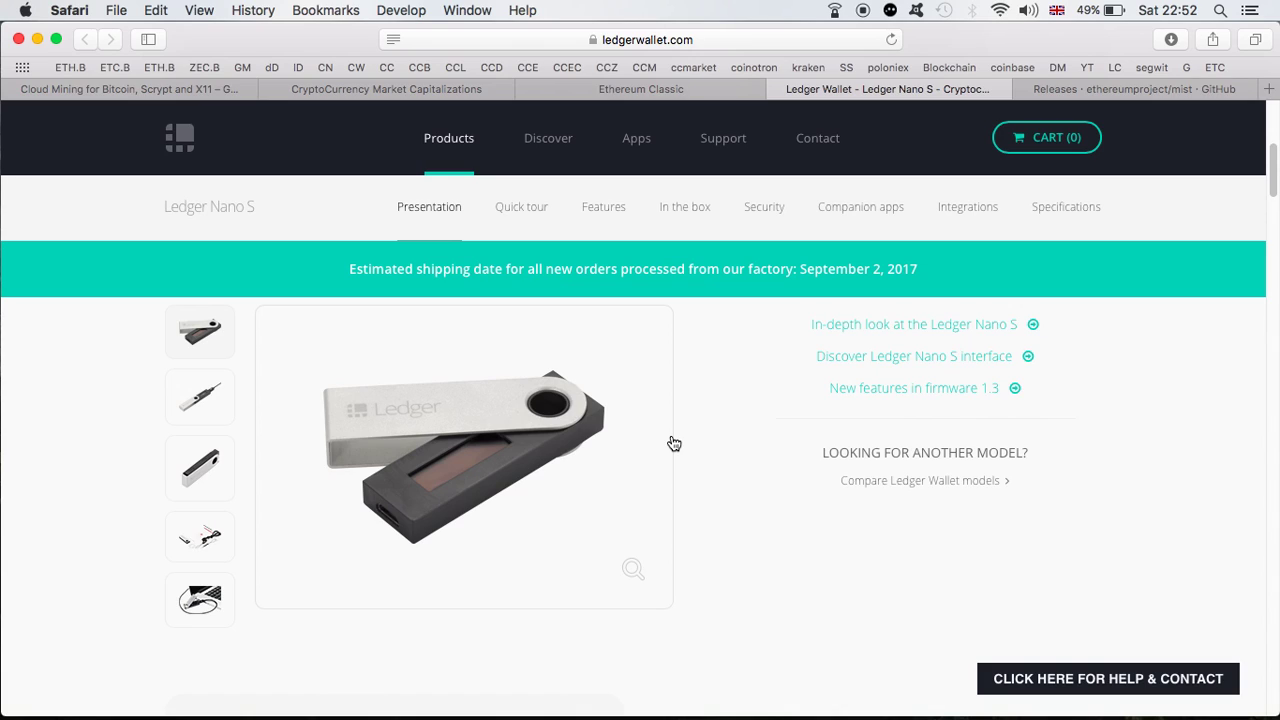
left_click(202, 89)
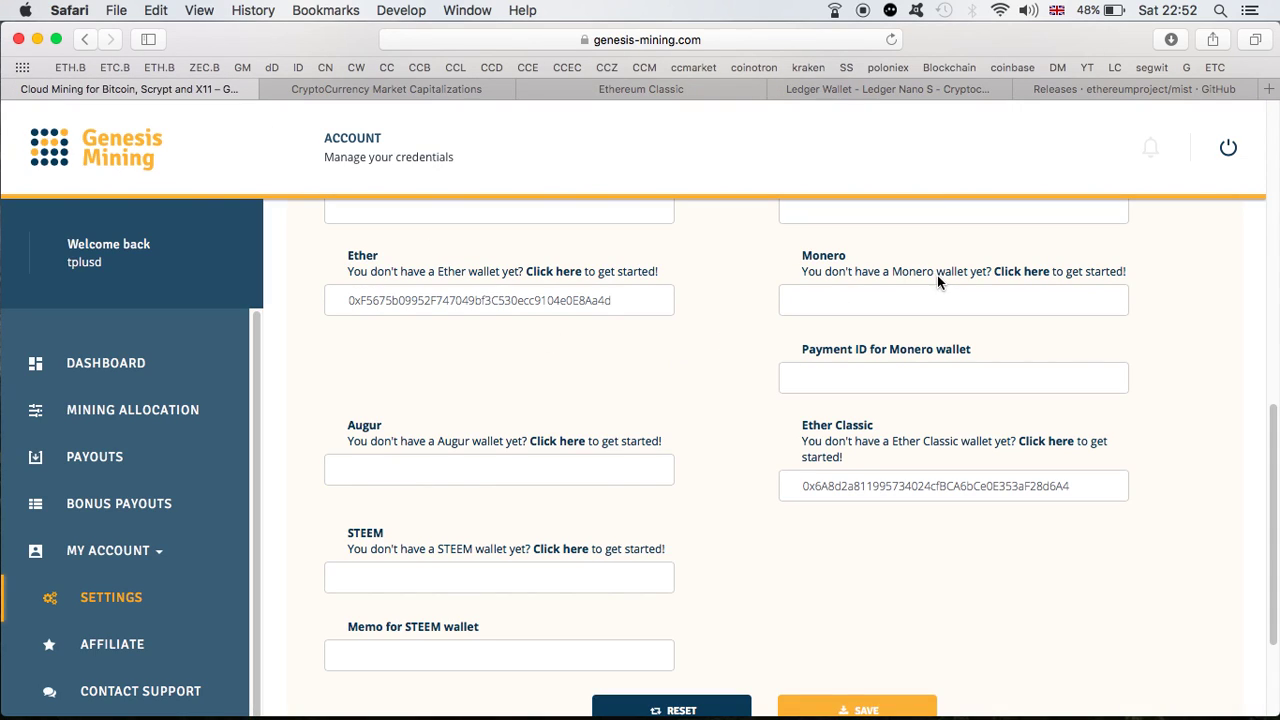
left_click(938, 89)
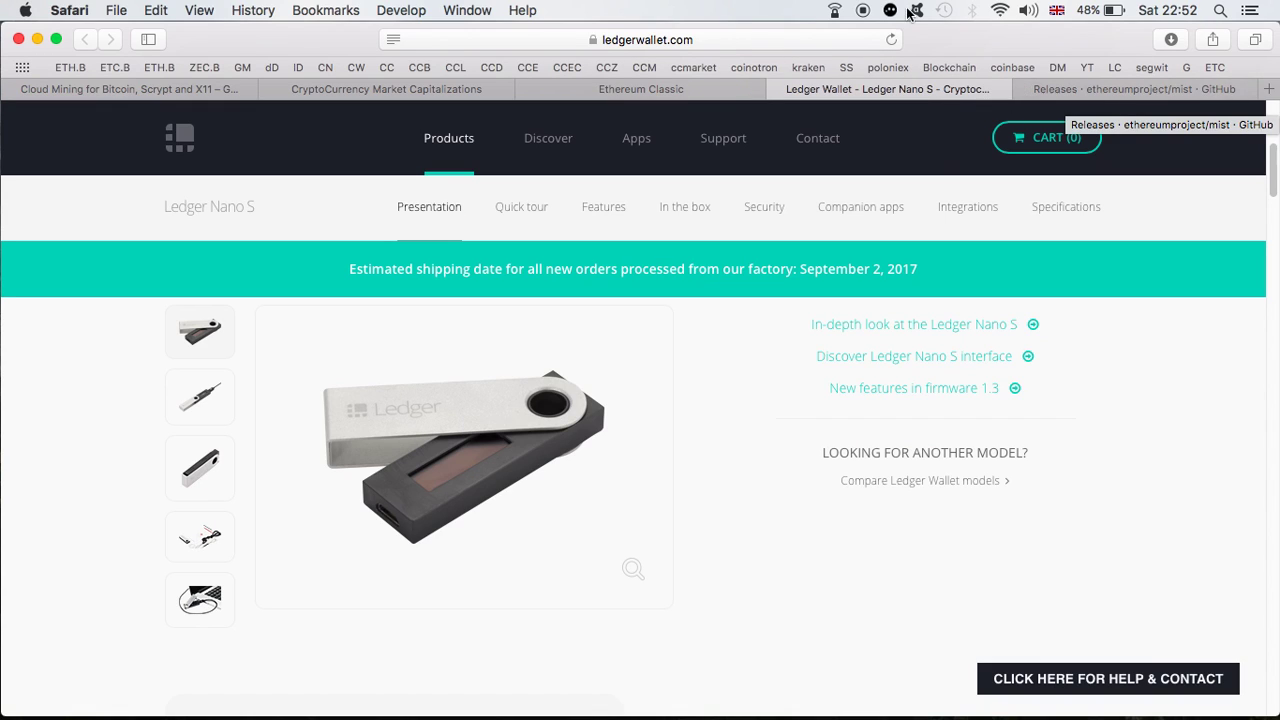
Review the ETC wallet options on the Ethereum Classic website and return to the Ledger Nano S page
left_click(664, 93)
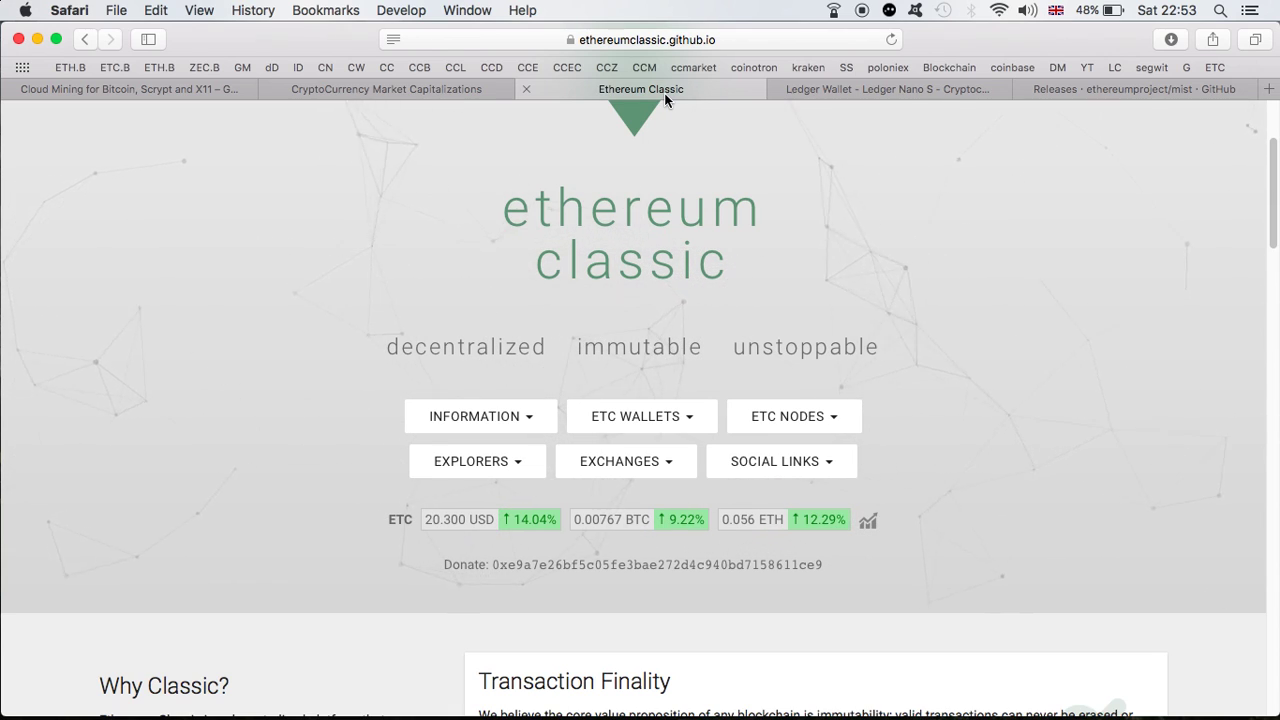
key("Page_Up")
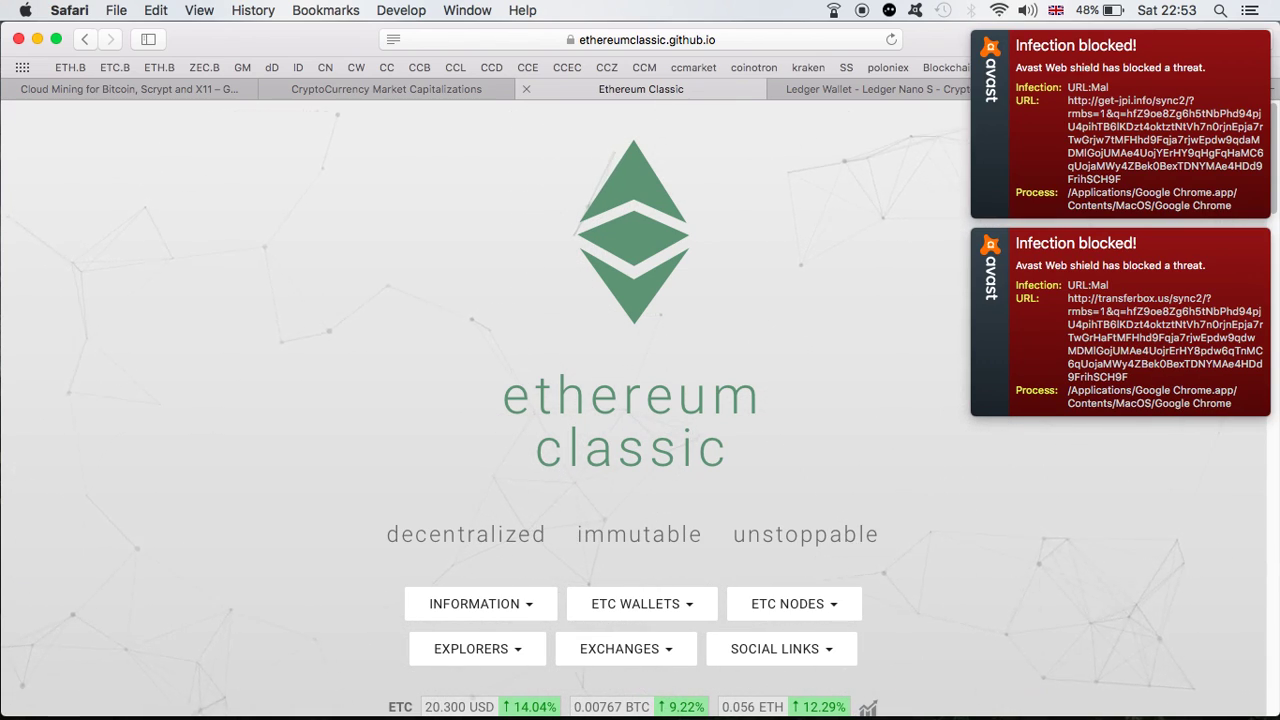
left_click(1029, 114)
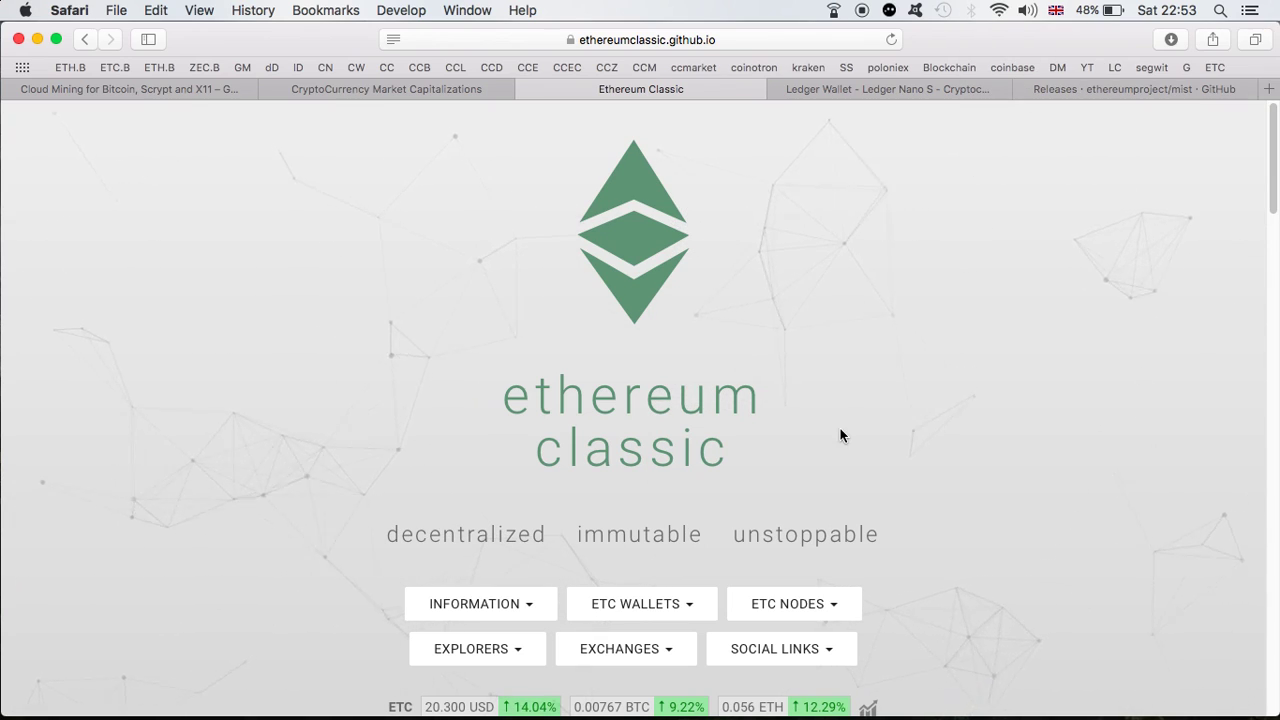
left_click(669, 610)
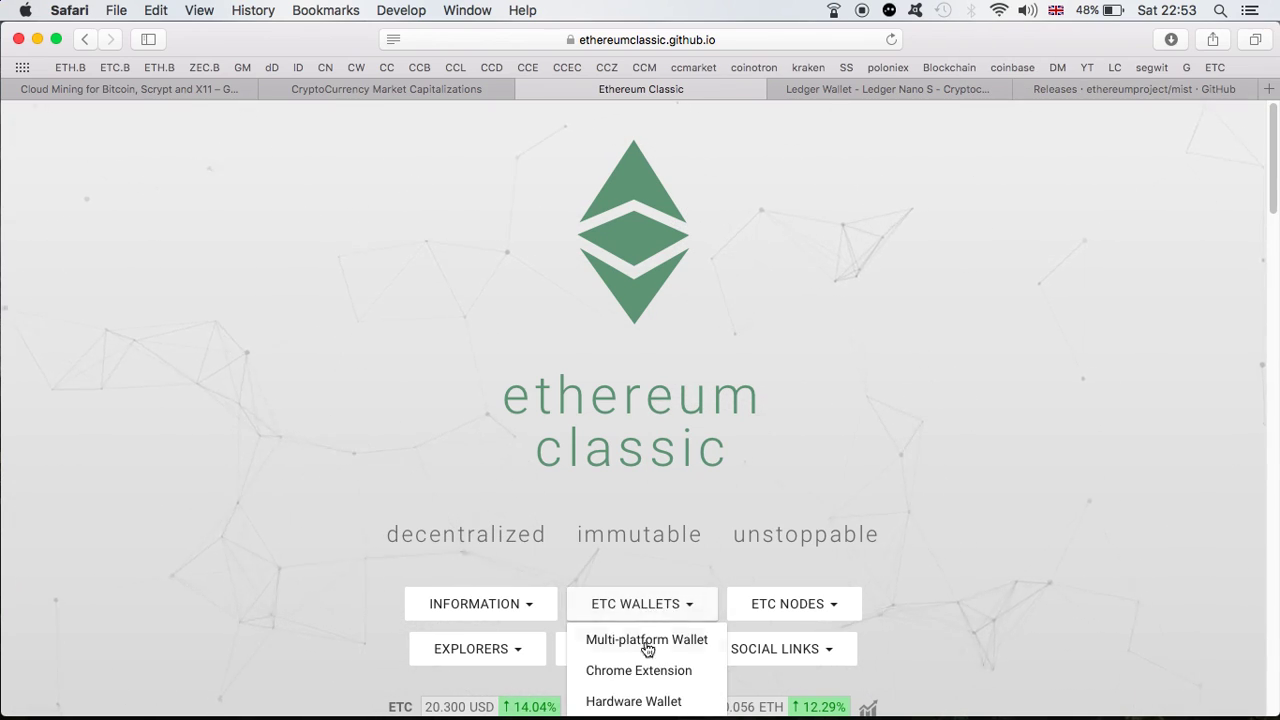
left_click(824, 475)
scroll(824, 475, "down", 2)
scroll(824, 475, "down", 1)
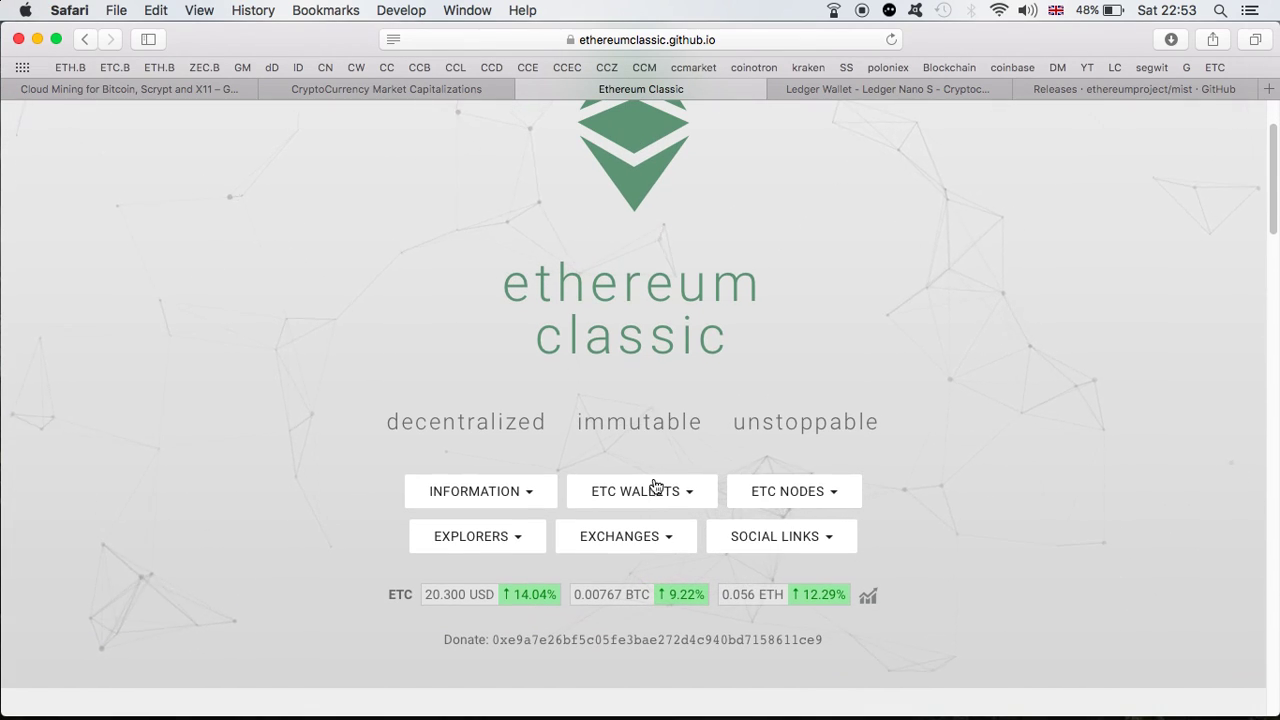
left_click(654, 490)
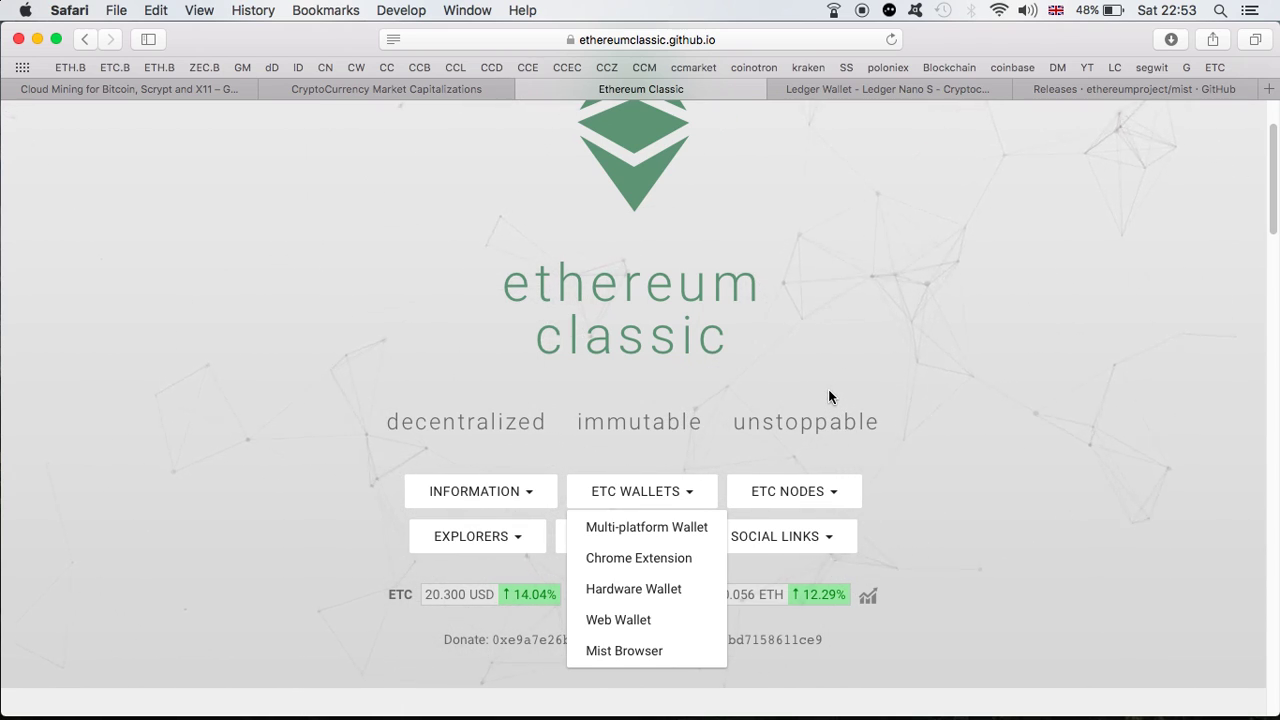
left_click(918, 89)
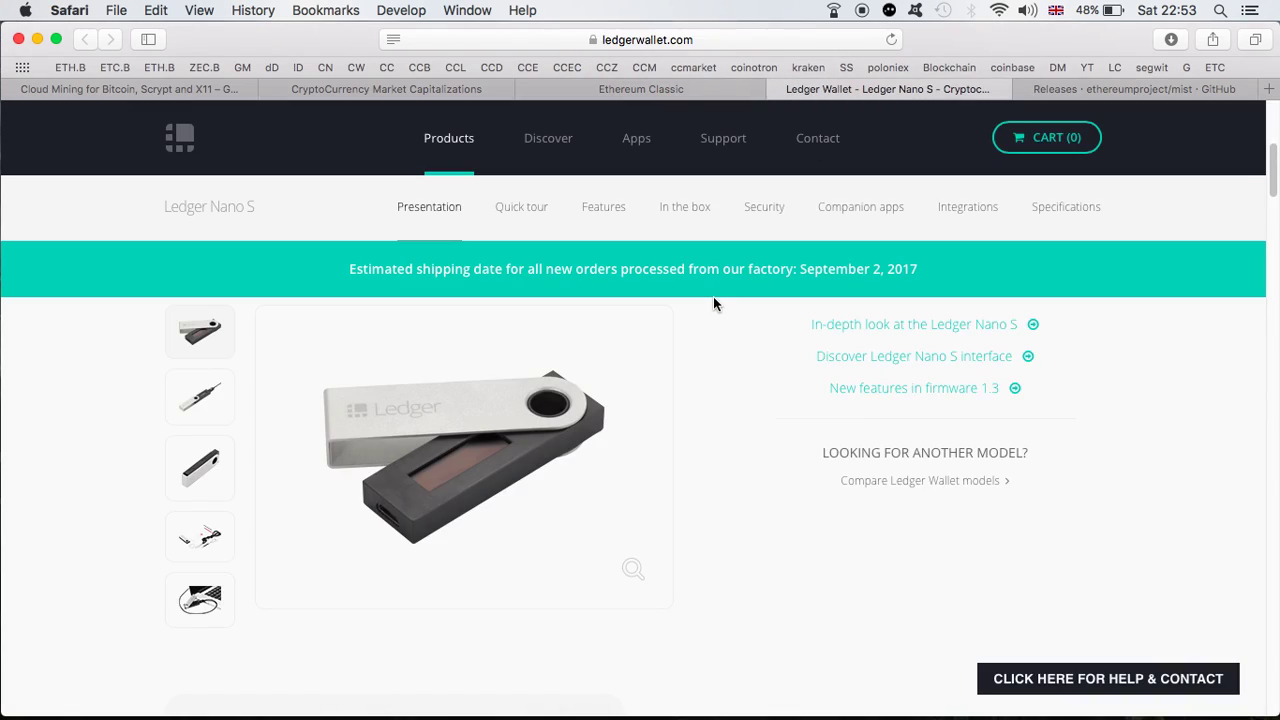